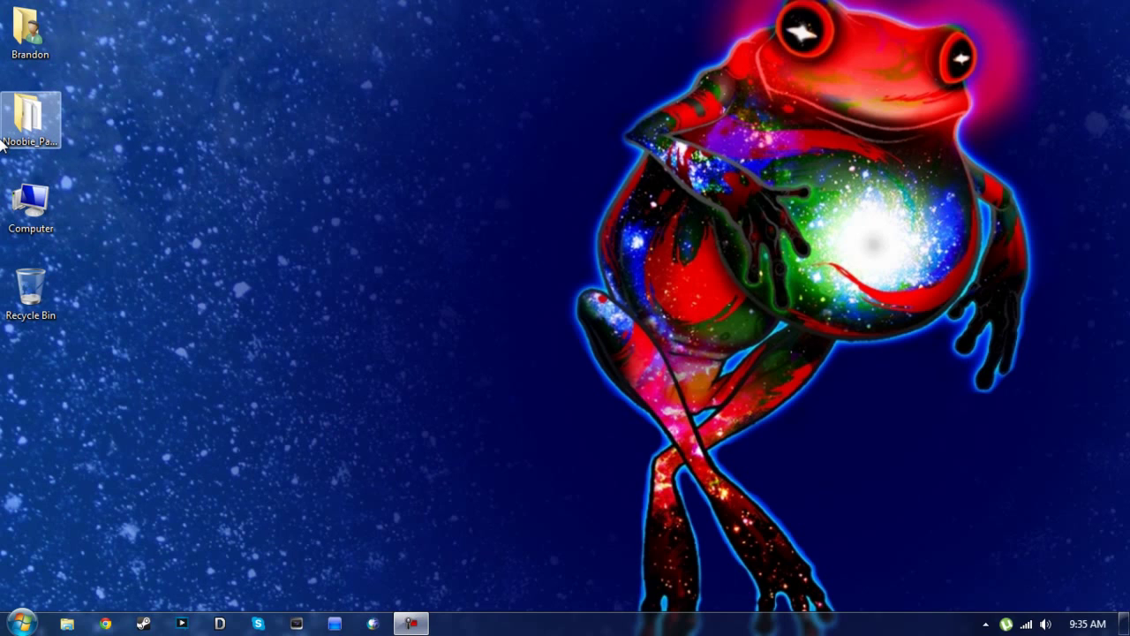
# Open the Noobie_Package INSTALL folder and move its window aside.
pyautogui.click(40, 123)
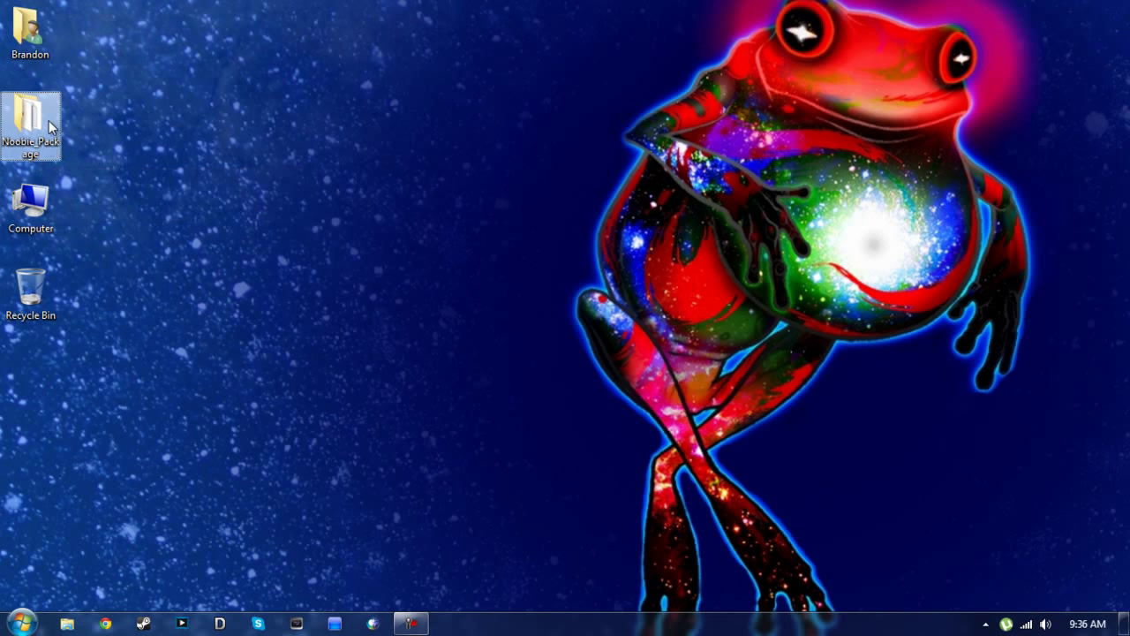
pyautogui.doubleClick(50, 126)
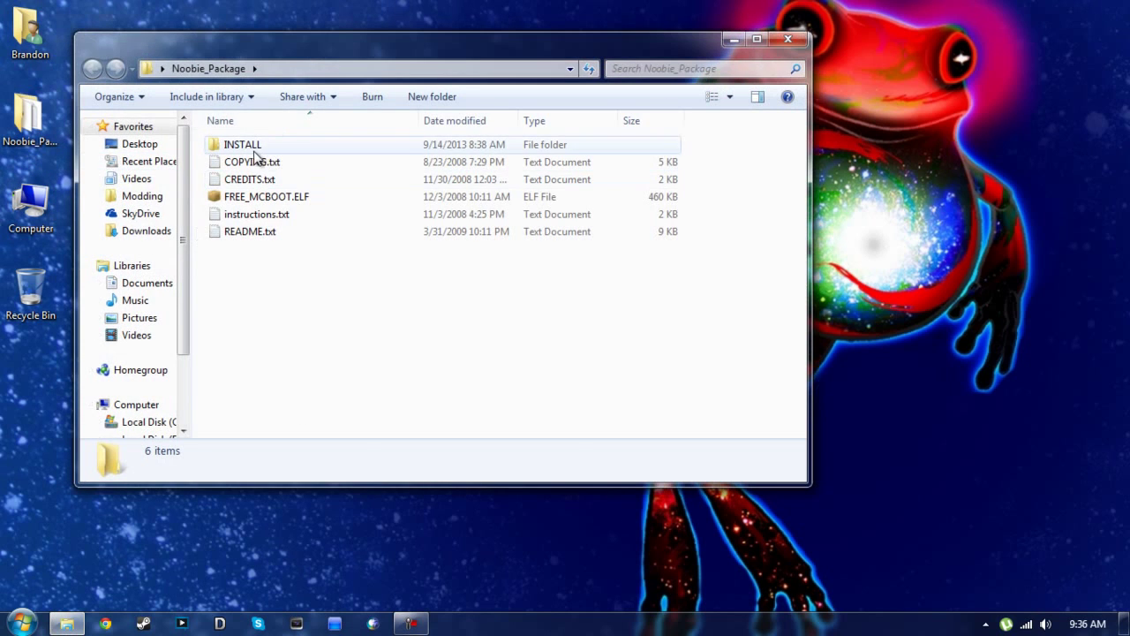
pyautogui.doubleClick(252, 147)
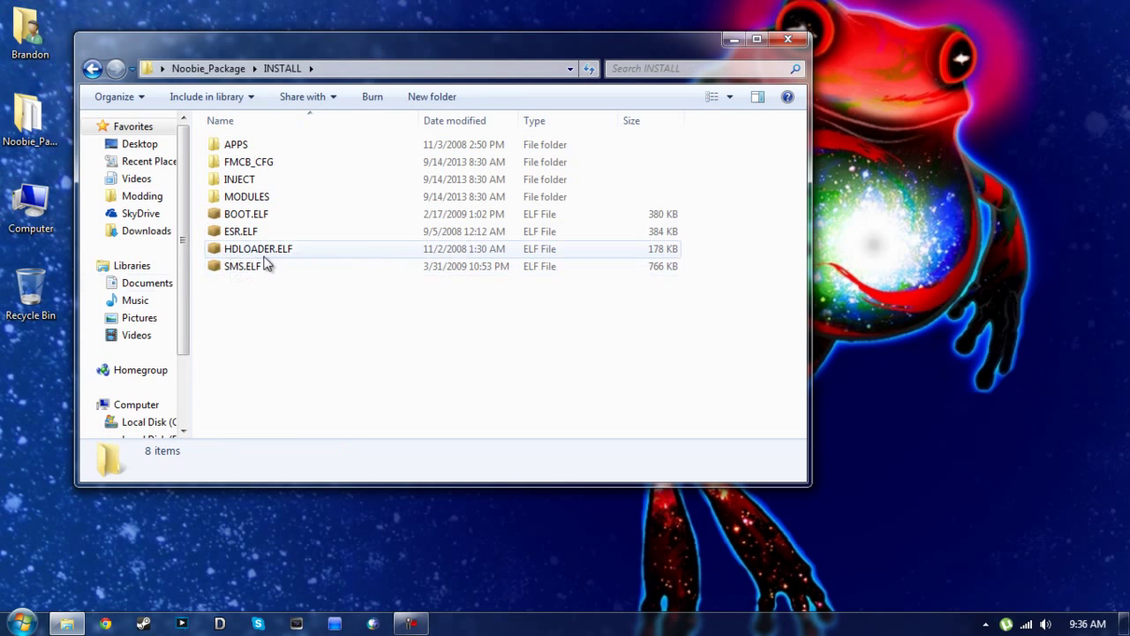
pyautogui.moveTo(174, 48); pyautogui.dragTo(394, 27)
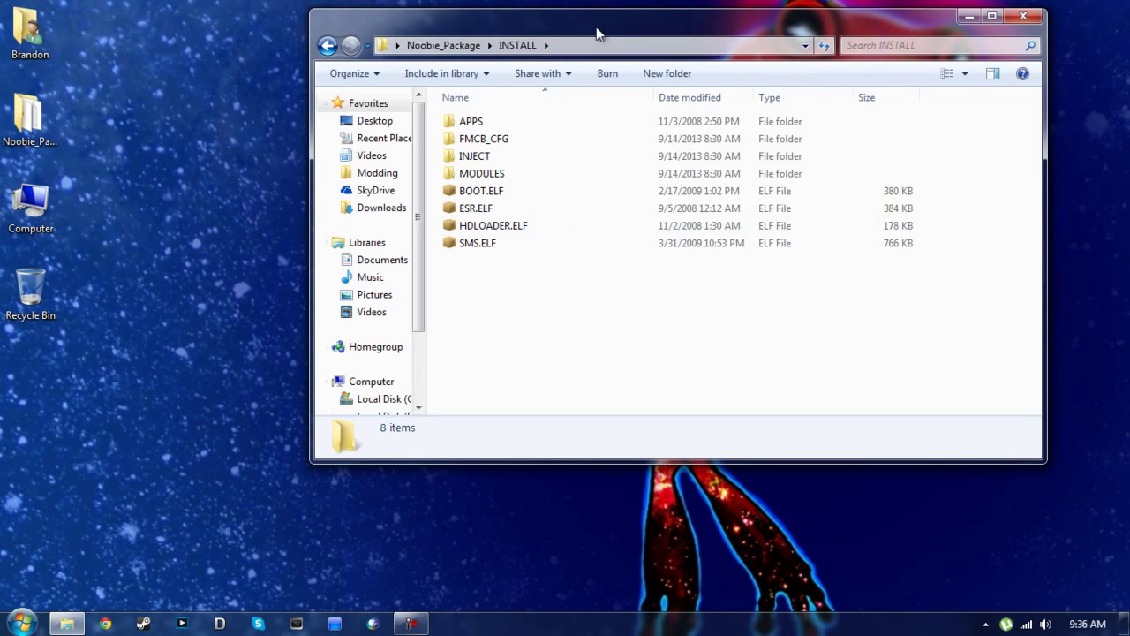
pyautogui.moveTo(420, 318); pyautogui.dragTo(416, 396)
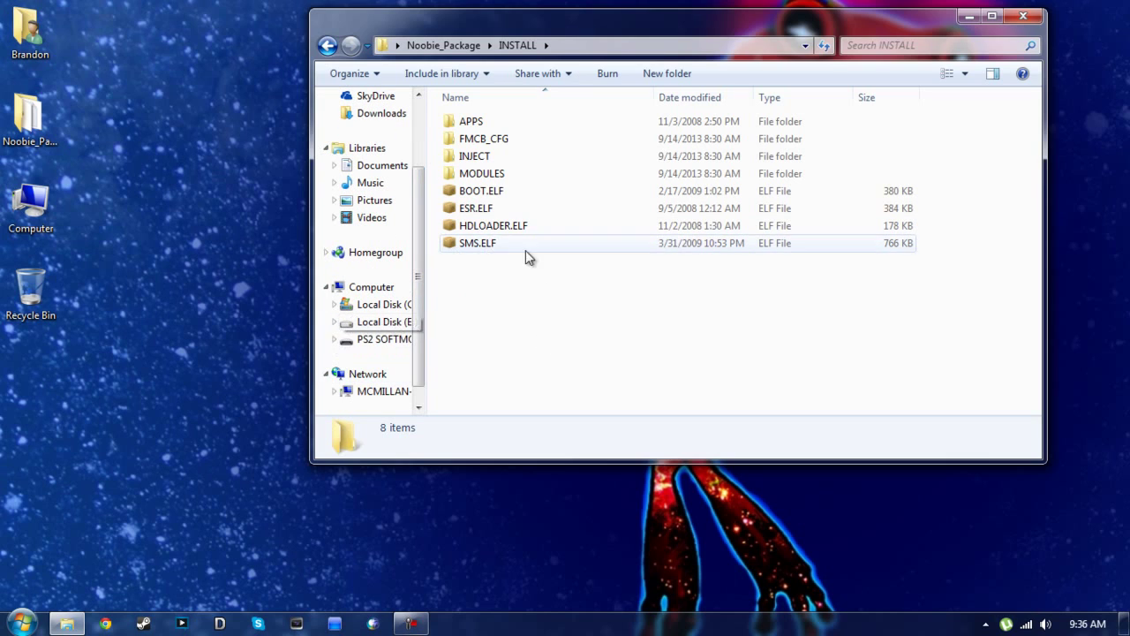
# Open the PS2 SOFTMOD (L:) drive and drag HDLOADER.ELF from INSTALL onto it.
pyautogui.doubleClick(31, 207)
pyautogui.doubleClick(598, 265)
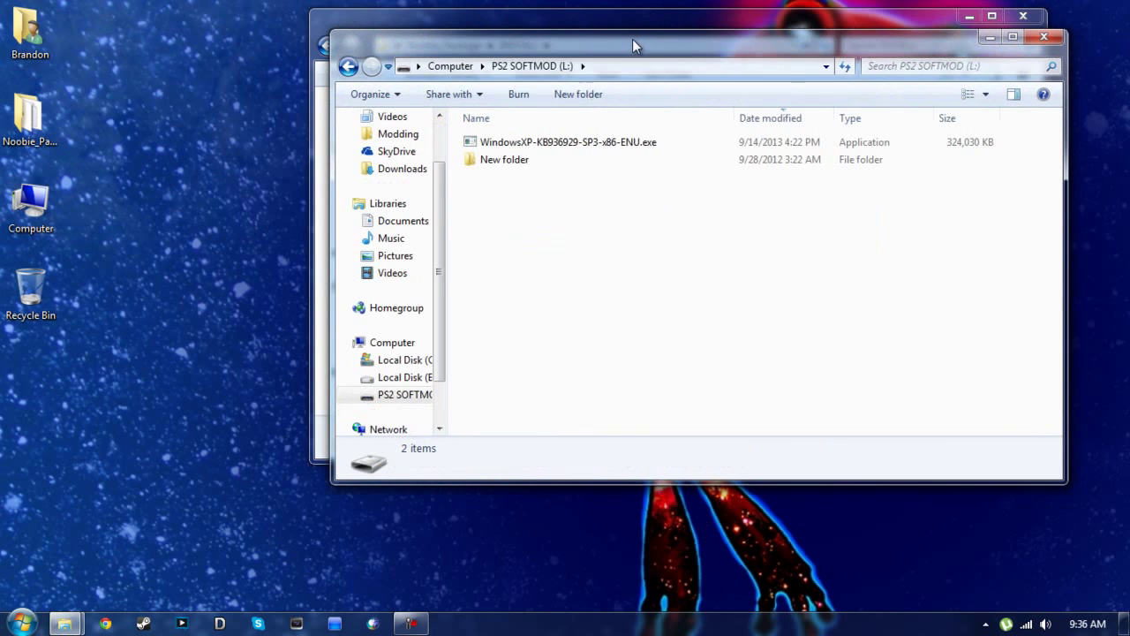
pyautogui.moveTo(632, 39); pyautogui.dragTo(187, 315)
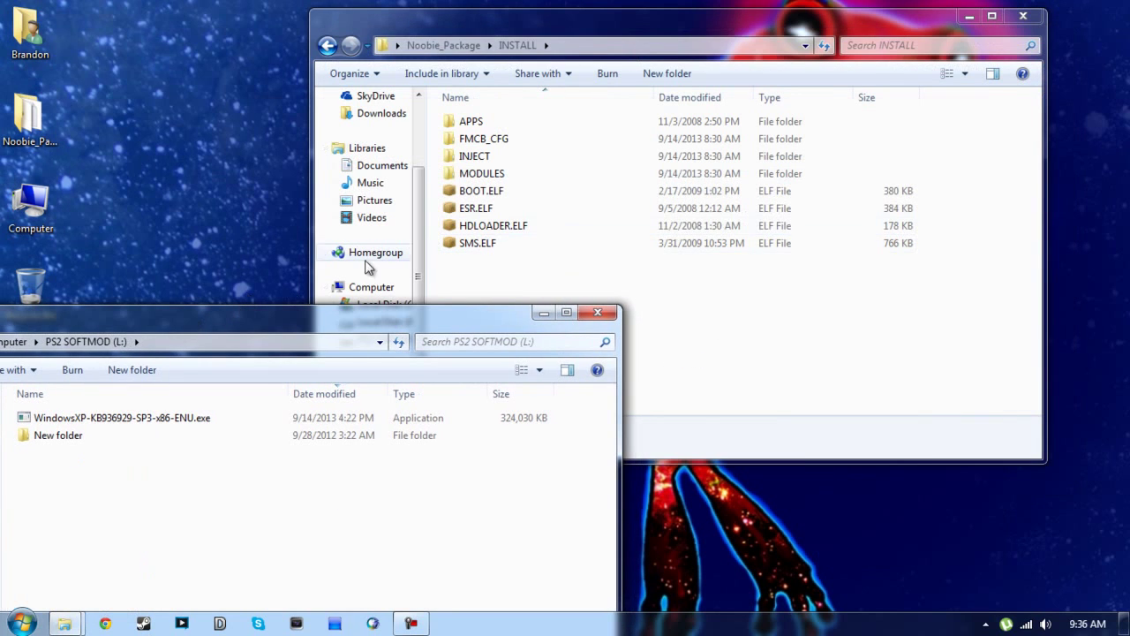
pyautogui.click(500, 226)
pyautogui.moveTo(502, 229); pyautogui.dragTo(179, 514)
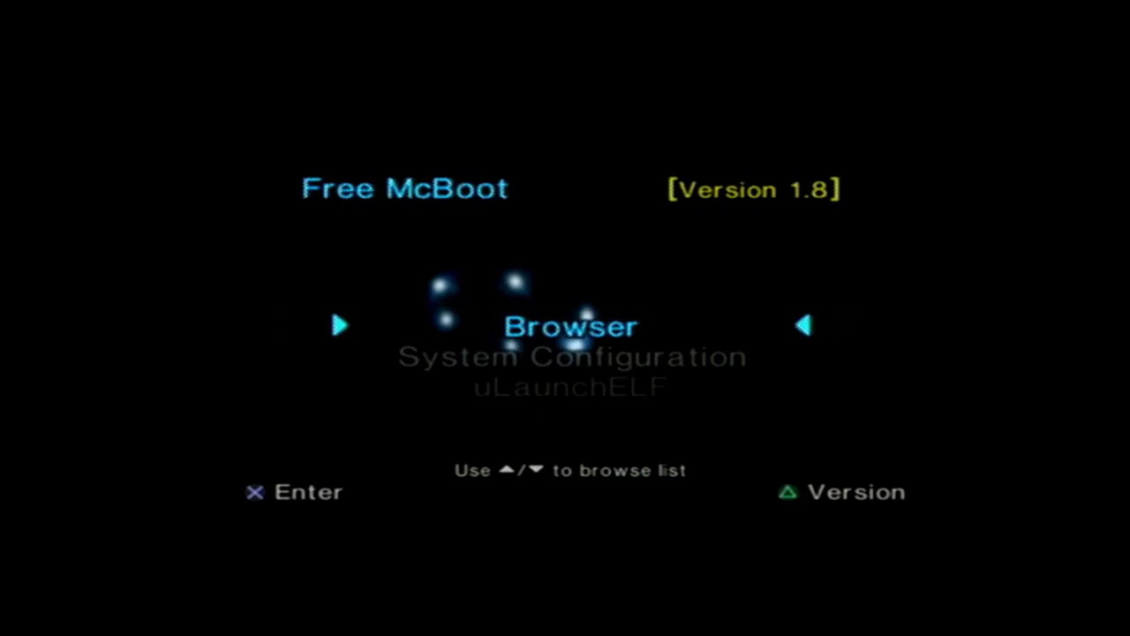
# Move down the Free McBoot menu toward uLaunchELF.
pyautogui.press('Down')
pyautogui.press('Down')
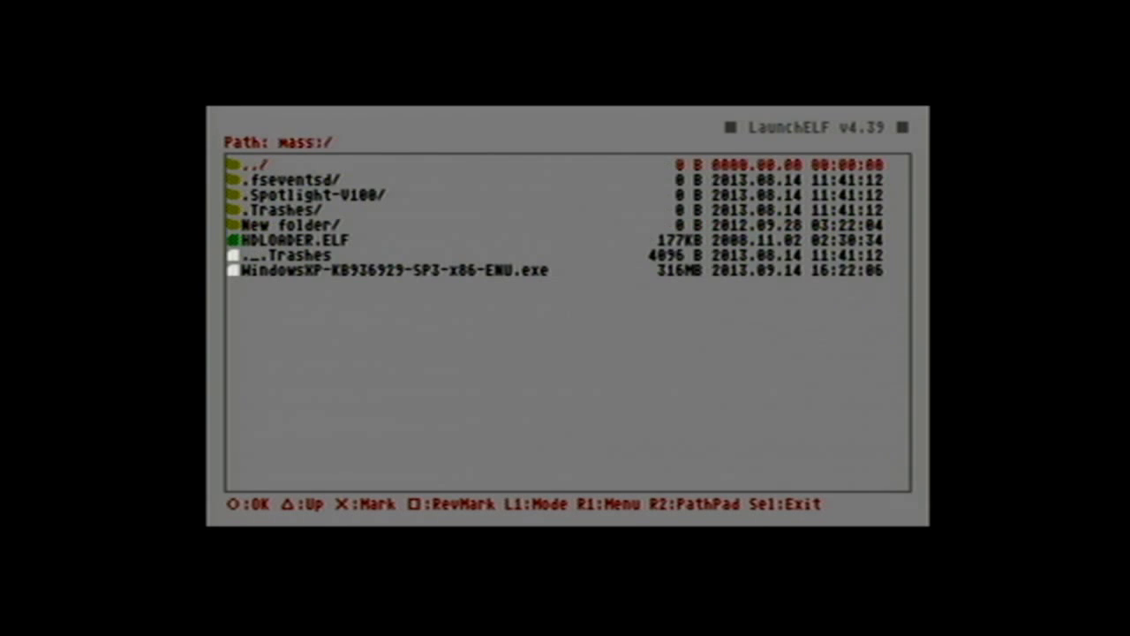
# Copy HDLOADER.ELF from the USB drive's mass:/ list.
pyautogui.press('Down')
pyautogui.press('Down')
pyautogui.press('Down')
pyautogui.press('Down')
pyautogui.press('Down')
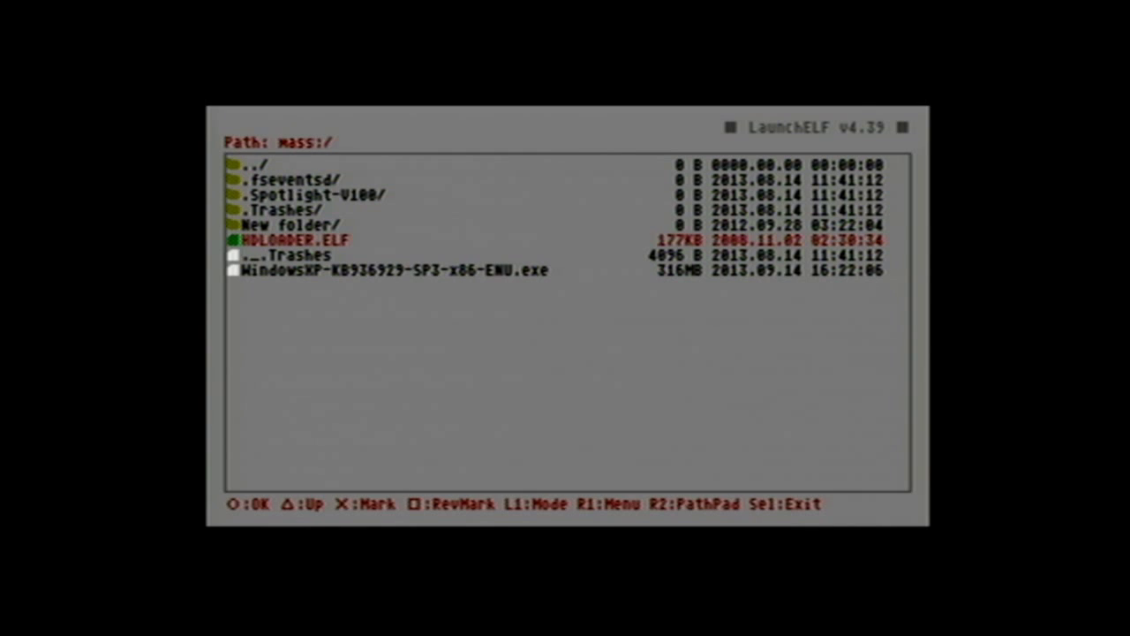
pyautogui.press('Down')
pyautogui.press('Up')
pyautogui.press('Menu')
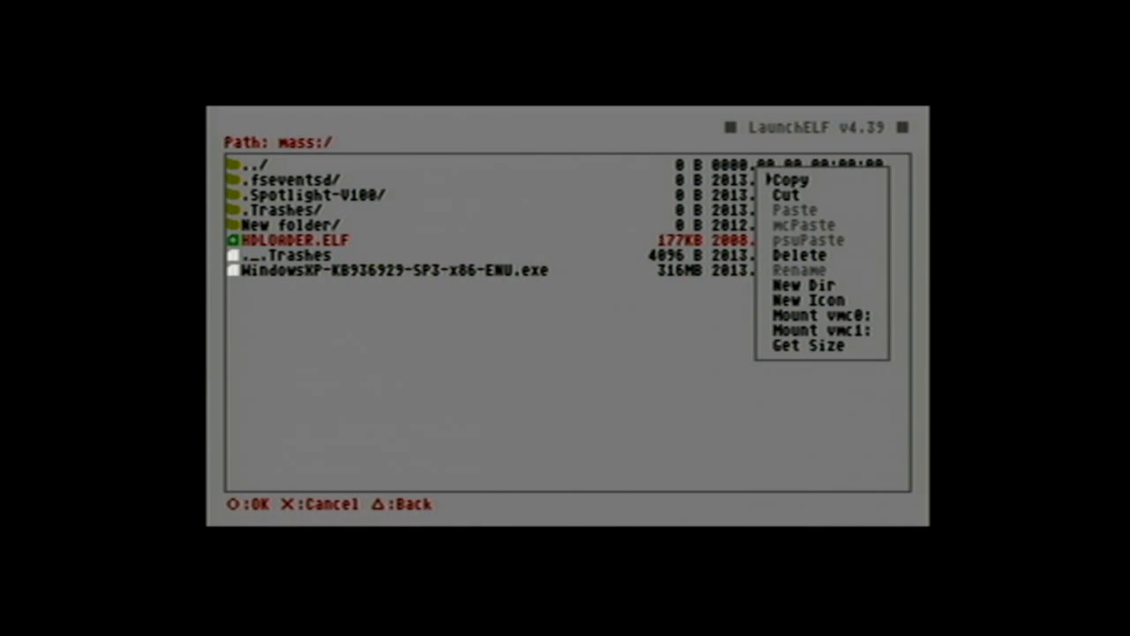
pyautogui.press('Return')
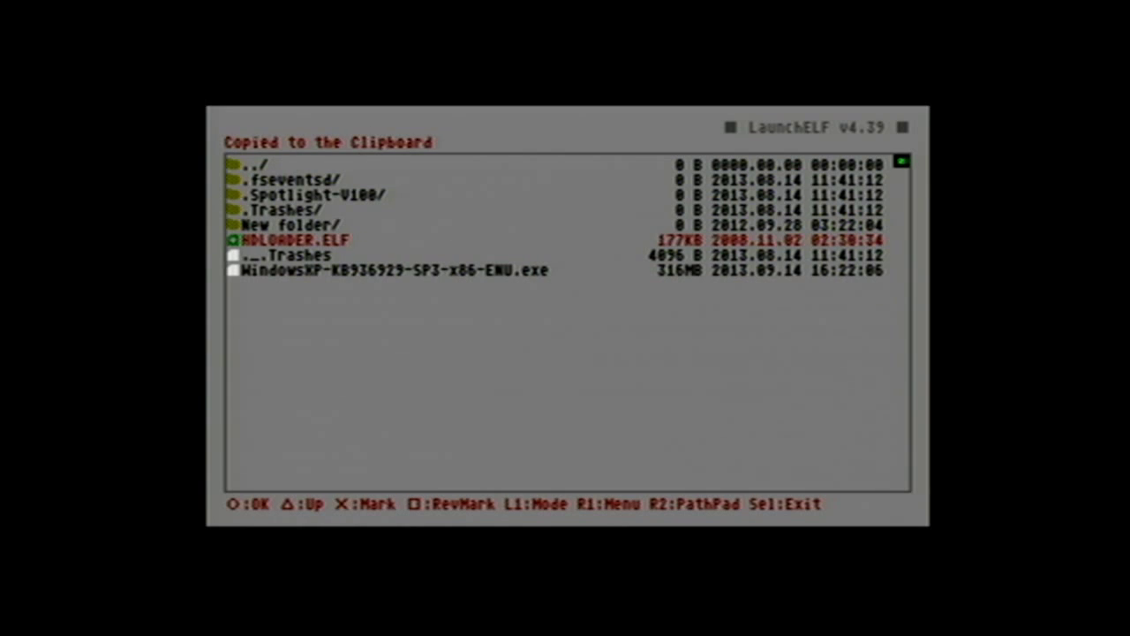
# Go back to the device list and open mc0:/BOOT/ on the first memory card.
pyautogui.press('Up')
pyautogui.press('BackSpace')
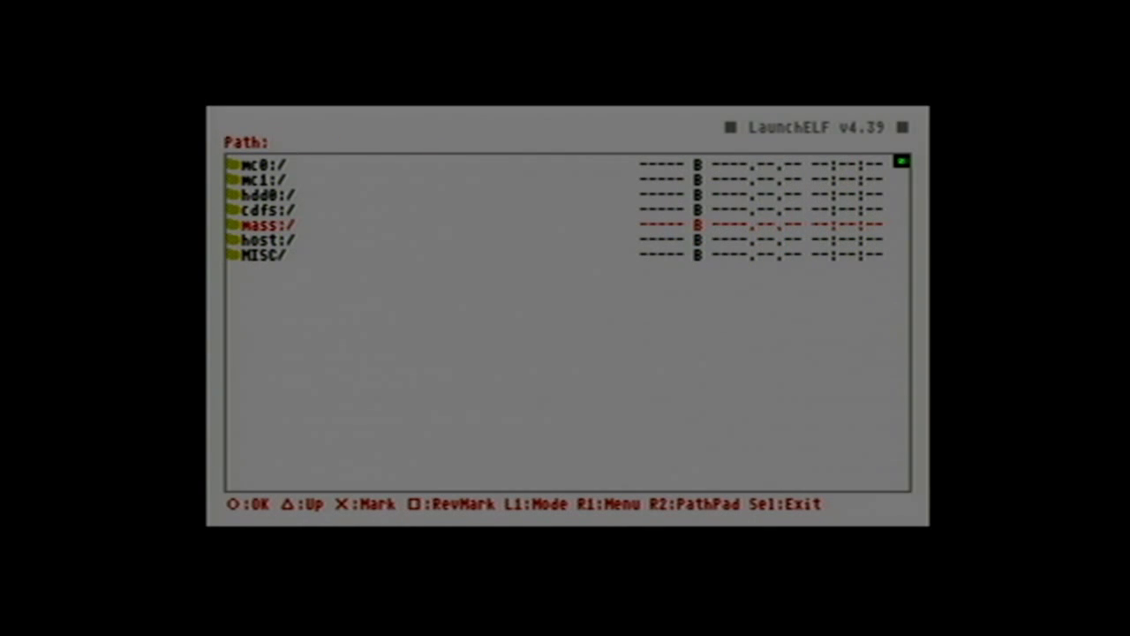
pyautogui.press('Up')
pyautogui.press('Up')
pyautogui.press('Up')
pyautogui.press('Up')
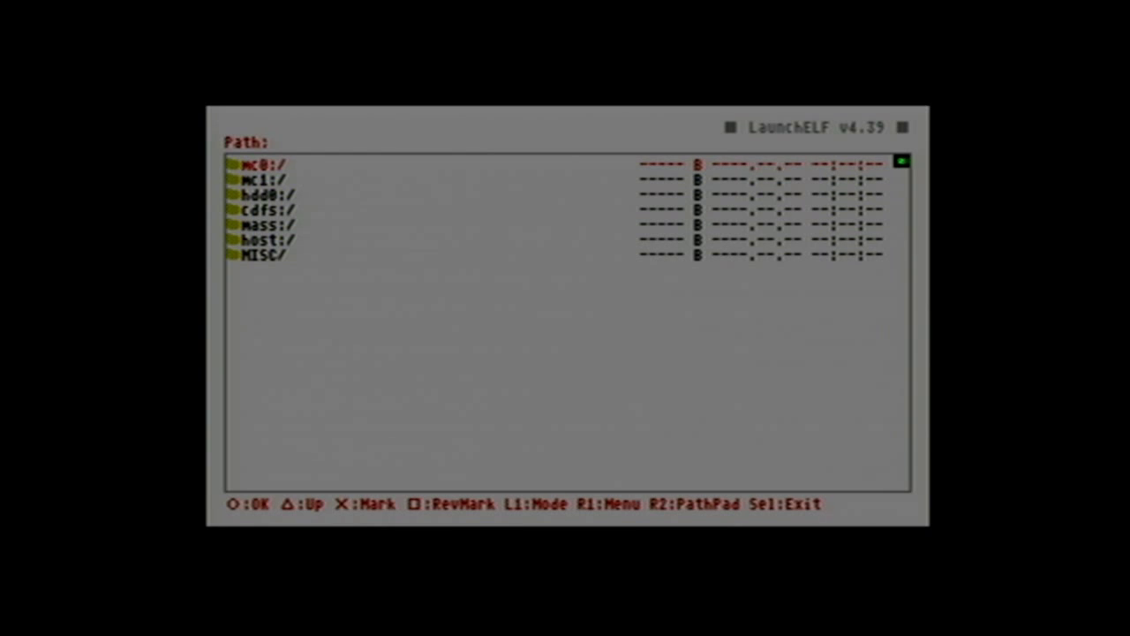
pyautogui.press('Down')
pyautogui.press('Up')
pyautogui.press('Return')
pyautogui.press('Down')
pyautogui.press('Down')
pyautogui.press('Down')
pyautogui.press('Down')
pyautogui.press('Down')
pyautogui.press('Down')
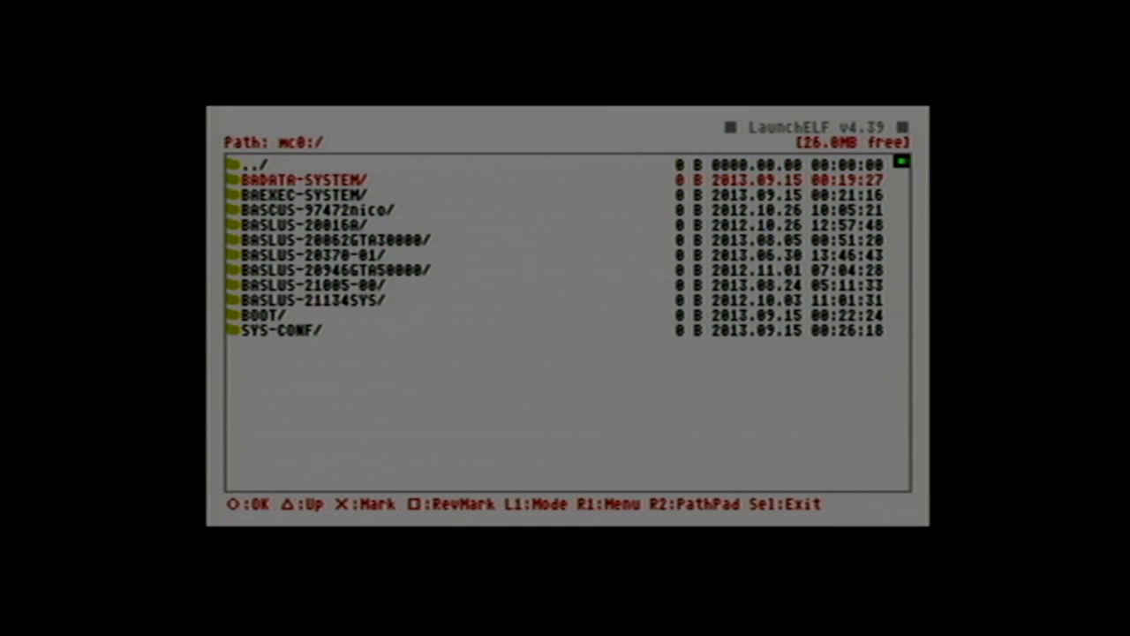
pyautogui.press('Down')
pyautogui.press('Down')
pyautogui.press('Down')
pyautogui.press('Down')
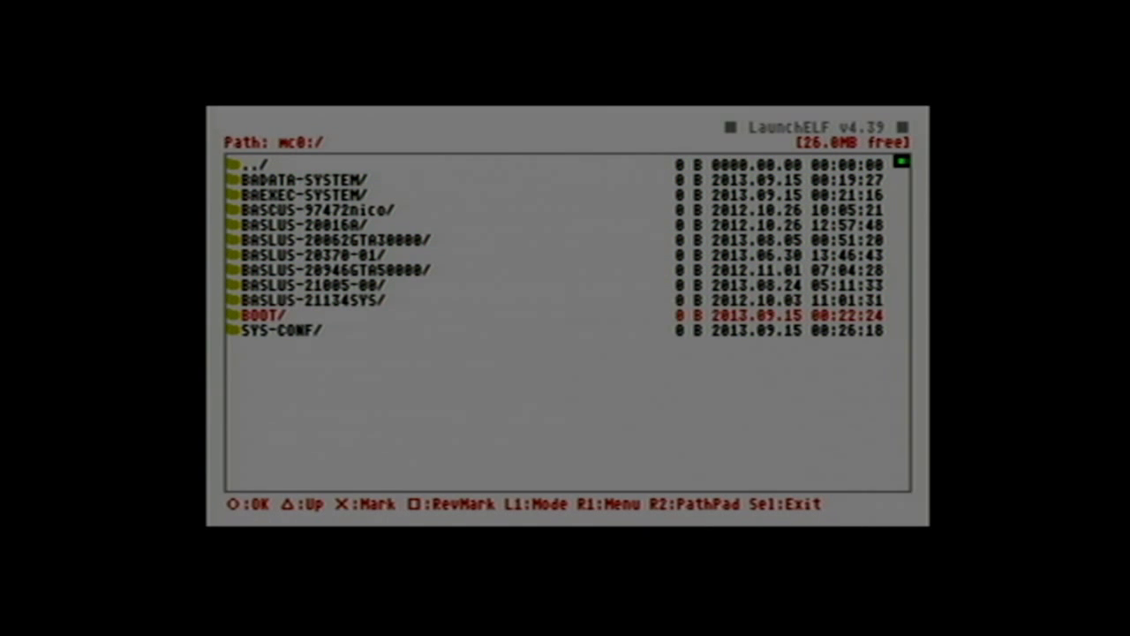
pyautogui.press('Return')
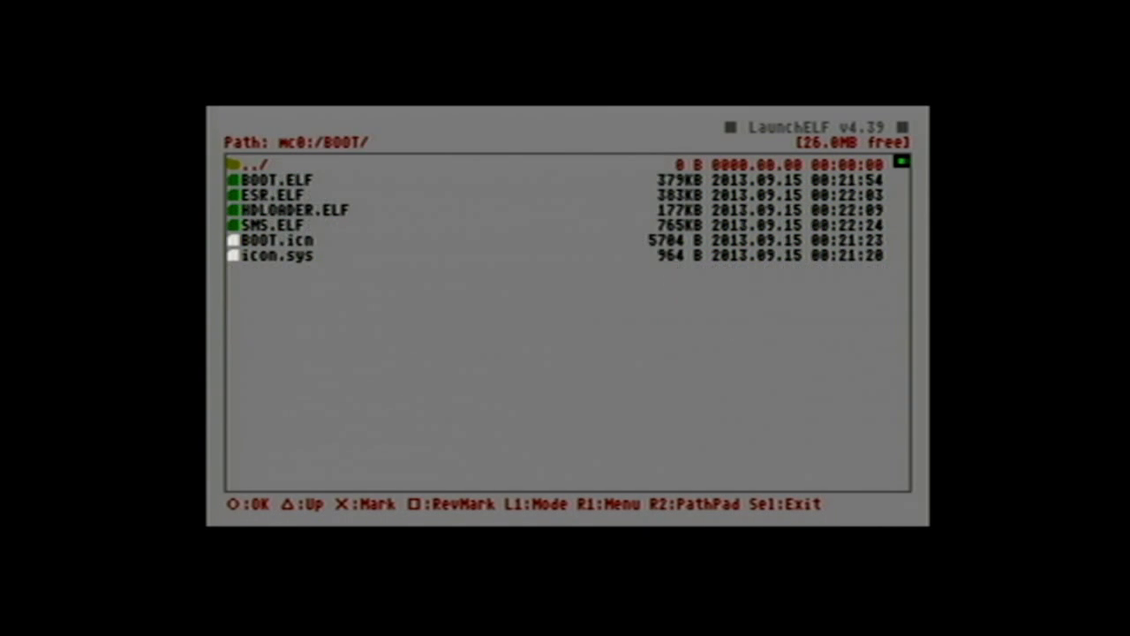
# Paste HDLOADER.ELF into mc0:/BOOT/, replacing the older copy.
pyautogui.press('Down')
pyautogui.press('Down')
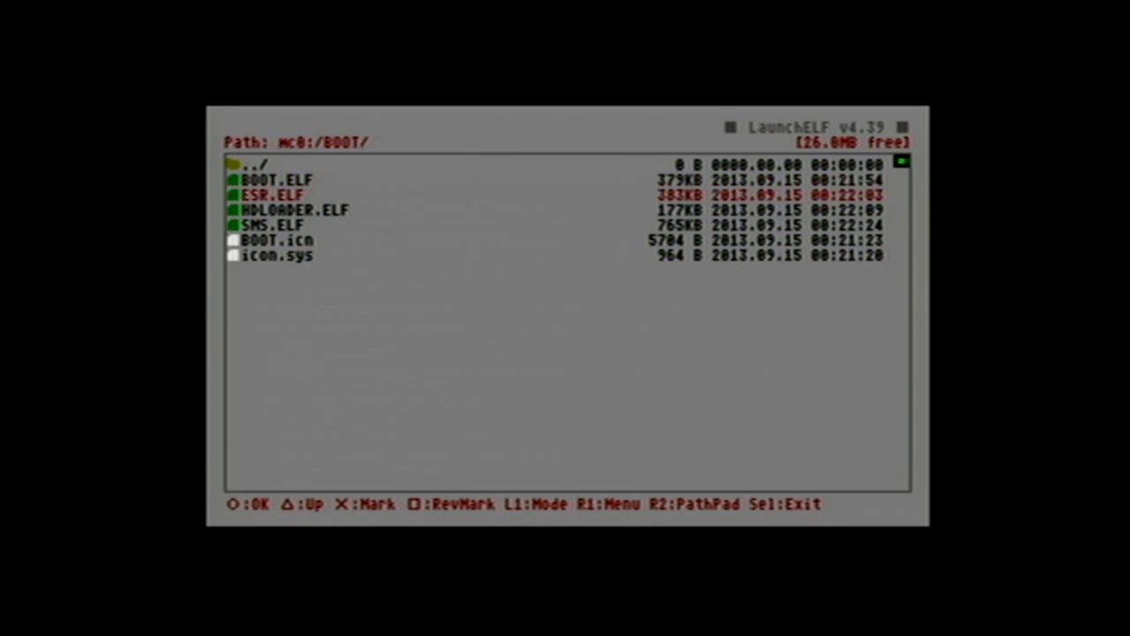
pyautogui.press('Down')
pyautogui.press('Down')
pyautogui.press('Up')
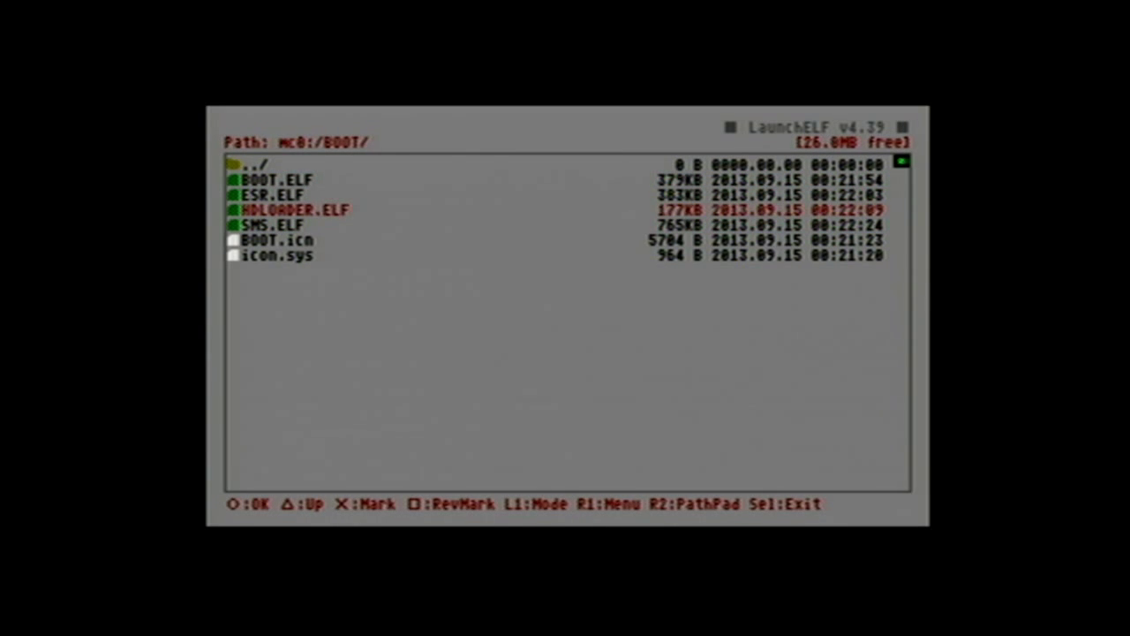
pyautogui.press('Up')
pyautogui.press('r')
pyautogui.press('Down')
pyautogui.press('Down')
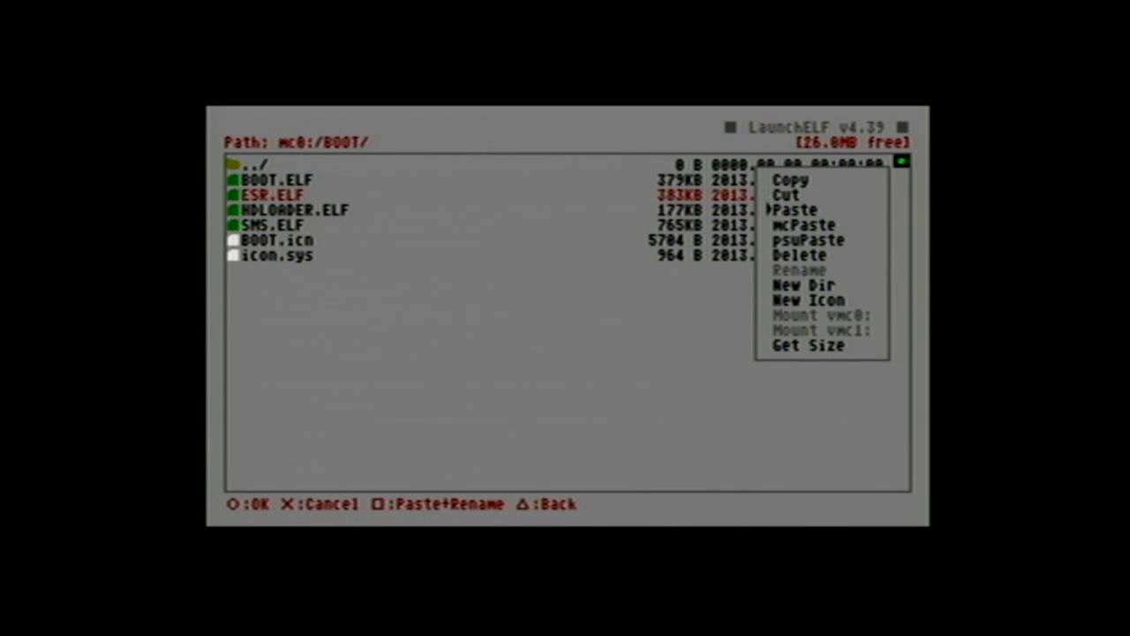
pyautogui.press('Return')
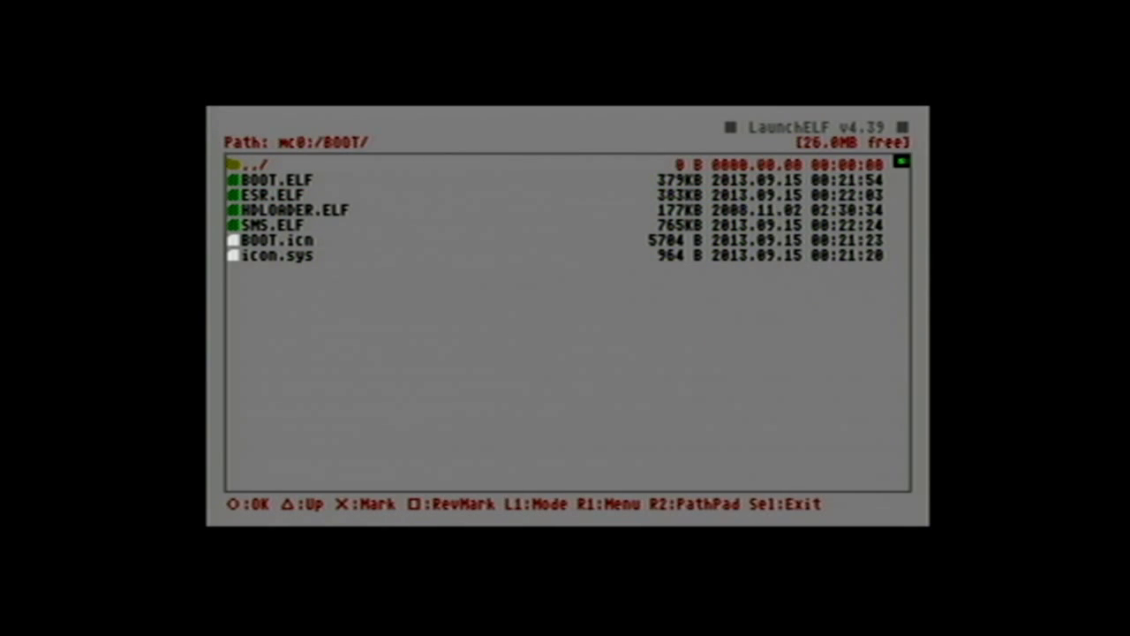
pyautogui.press('Down')
pyautogui.press('Down')
pyautogui.press('Down')
# Back out of mc0:/BOOT/ to the device list and browse the MISC tools (HddManager, PS2Browser).
pyautogui.press('Up')
pyautogui.press('Up')
pyautogui.press('Up')
pyautogui.press('Return')
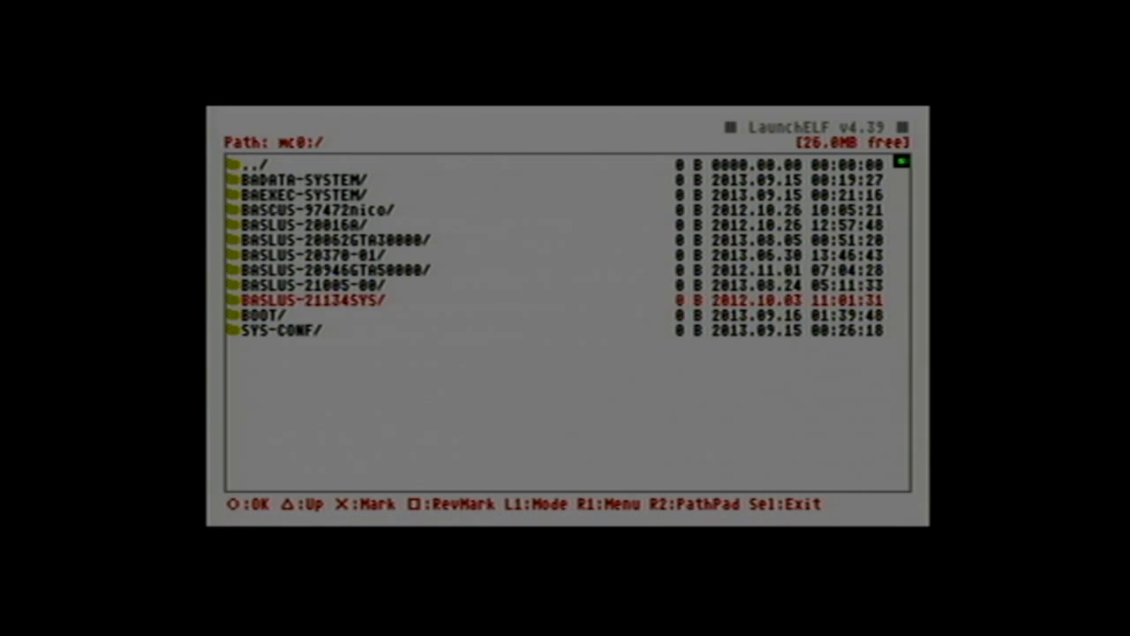
pyautogui.press('BackSpace')
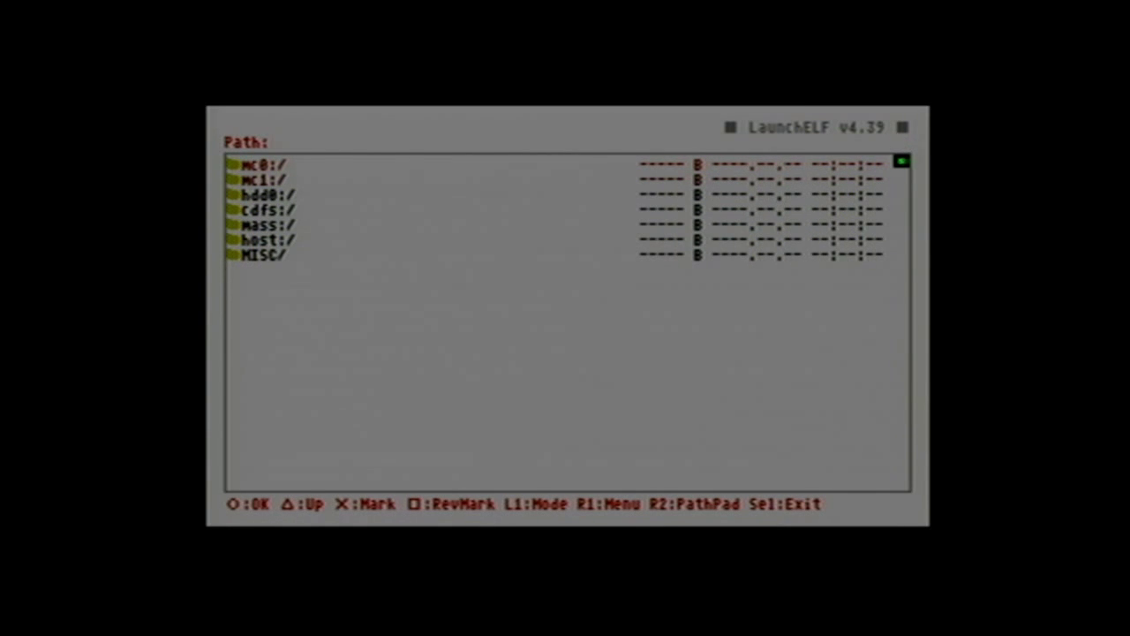
pyautogui.press('Down')
pyautogui.press('Down')
pyautogui.press('Down')
pyautogui.press('Down')
pyautogui.press('Down')
pyautogui.press('Down')
pyautogui.press('Return')
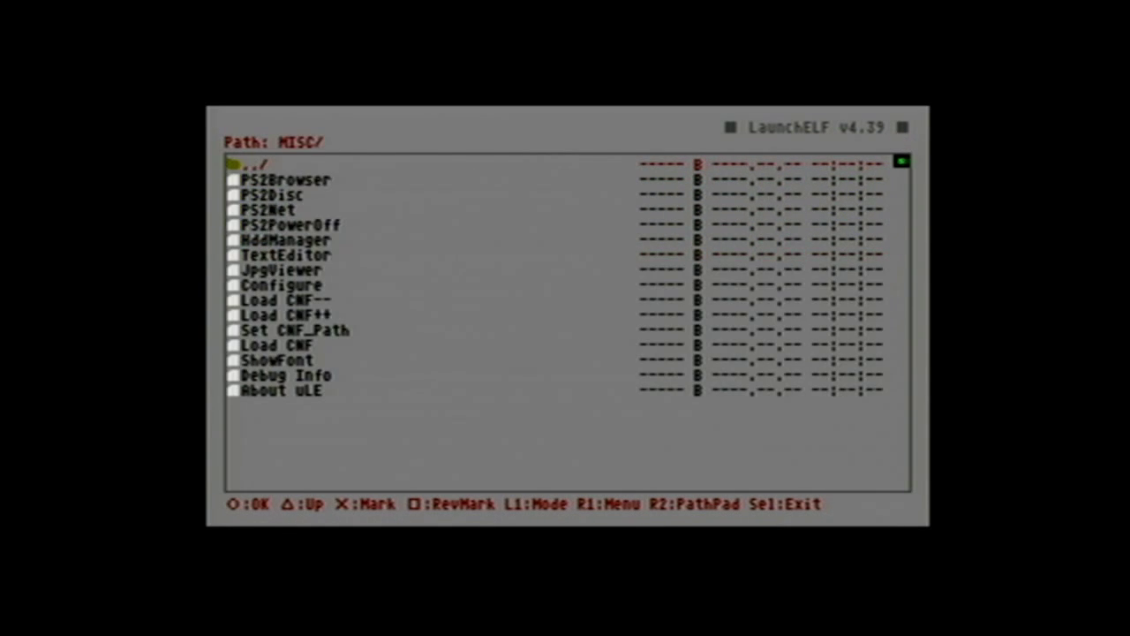
pyautogui.press('Down')
pyautogui.press('Down')
pyautogui.press('Down')
pyautogui.press('Down')
pyautogui.press('Down')
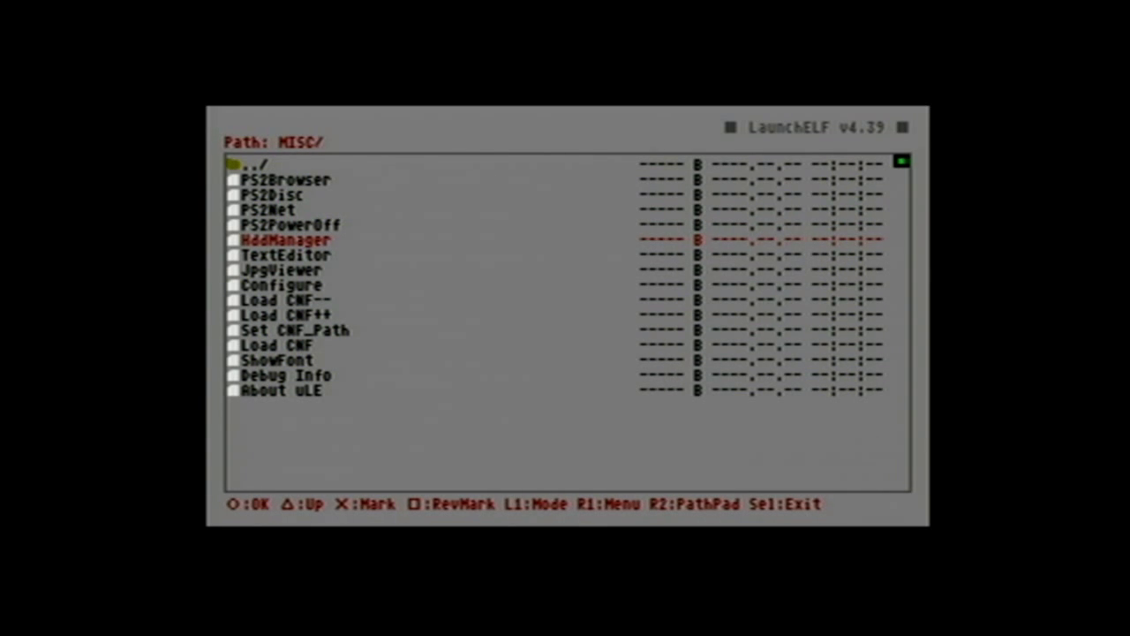
pyautogui.press('Up')
pyautogui.press('Up')
pyautogui.press('Up')
pyautogui.press('Up')
pyautogui.press('Up')
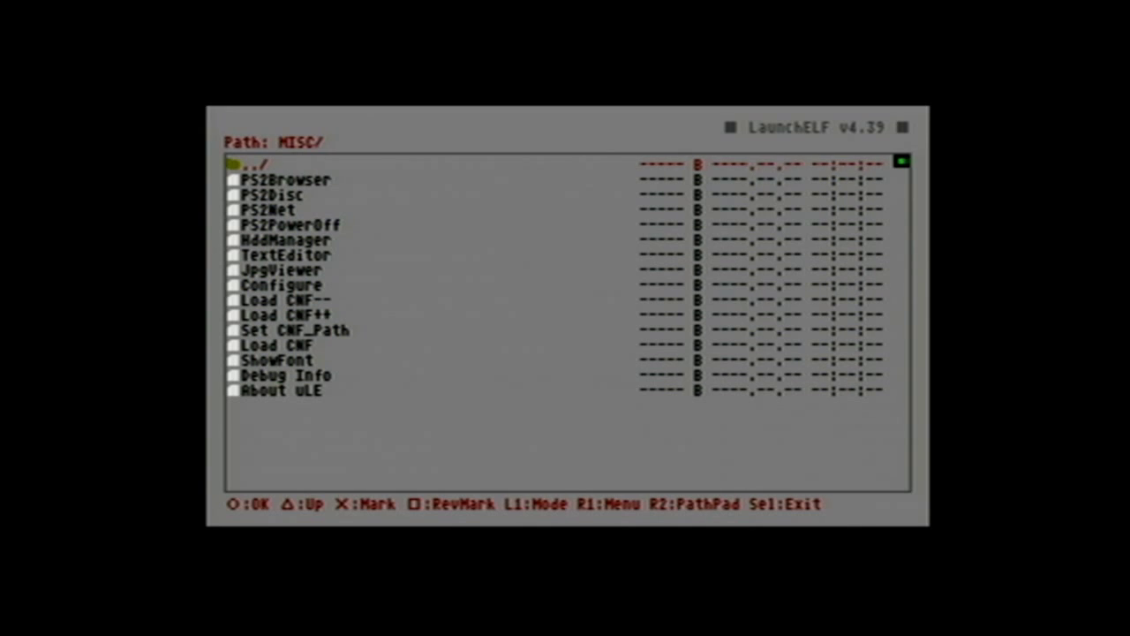
pyautogui.press('Down')
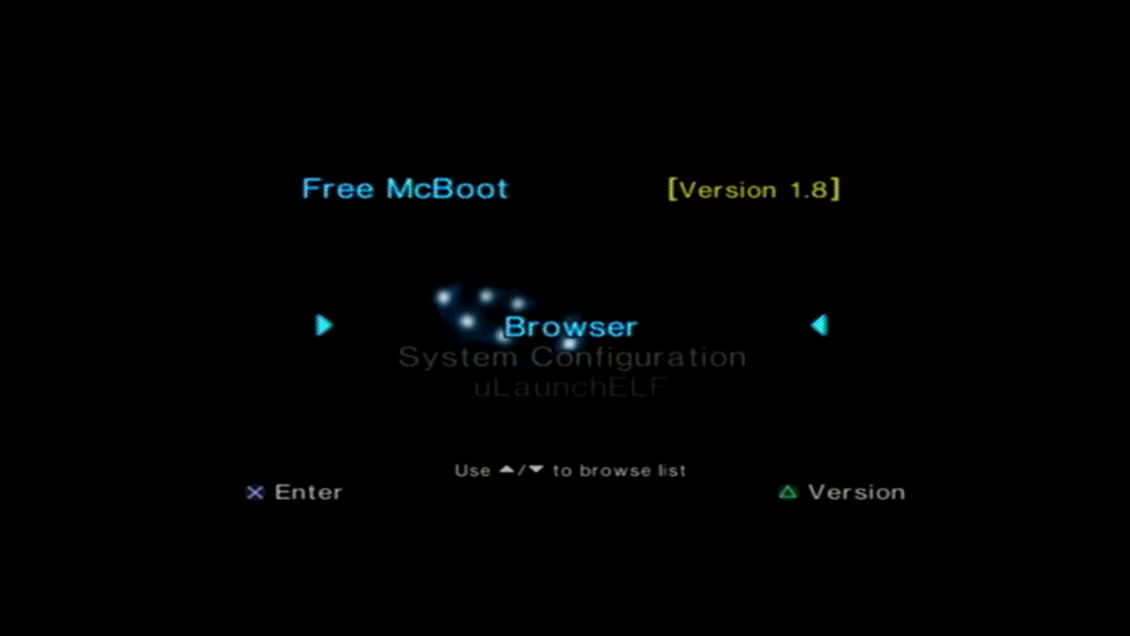
# Launch Free McBoot Configurator with the O:OK layout and open Configure OSDSYS options.
pyautogui.press('Down')
pyautogui.press('Down')
pyautogui.press('Down')
pyautogui.press('Down')
pyautogui.press('Down')
pyautogui.press('Down')
pyautogui.press('Down')
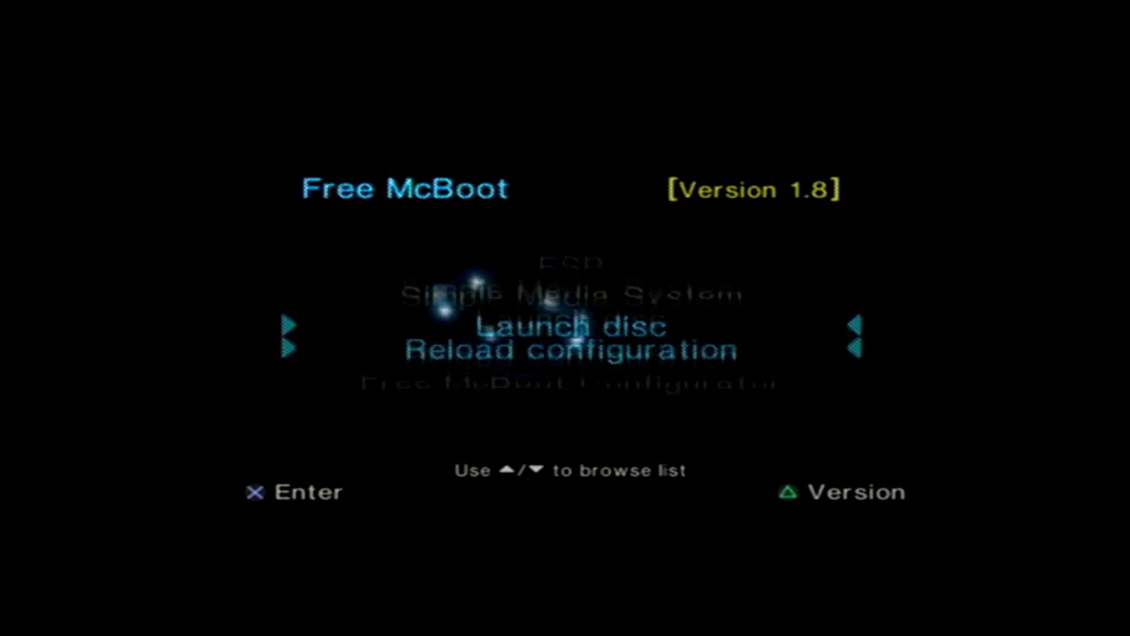
pyautogui.press('Return')
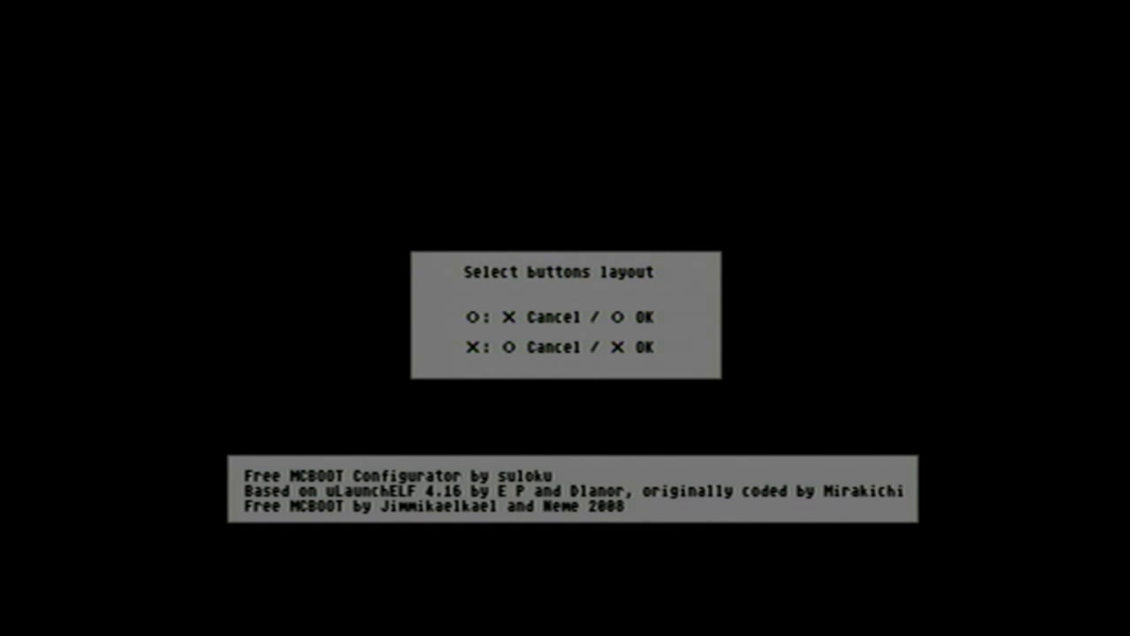
pyautogui.press('Return')
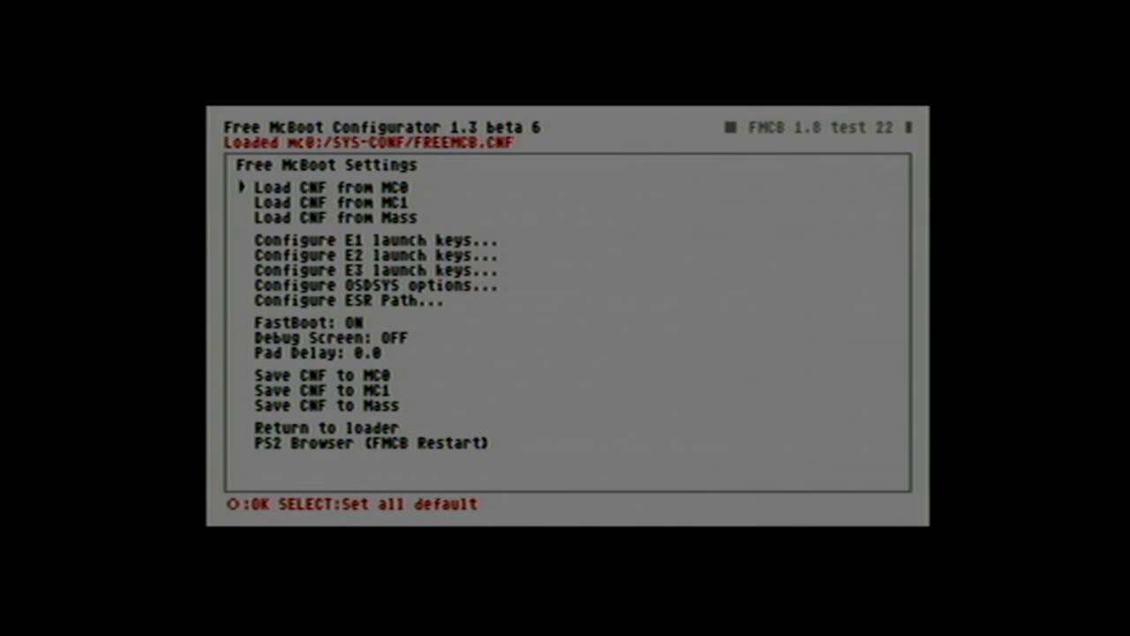
pyautogui.press('Down')
pyautogui.press('Down')
pyautogui.press('Down')
pyautogui.press('Down')
pyautogui.press('Down')
pyautogui.press('Down')
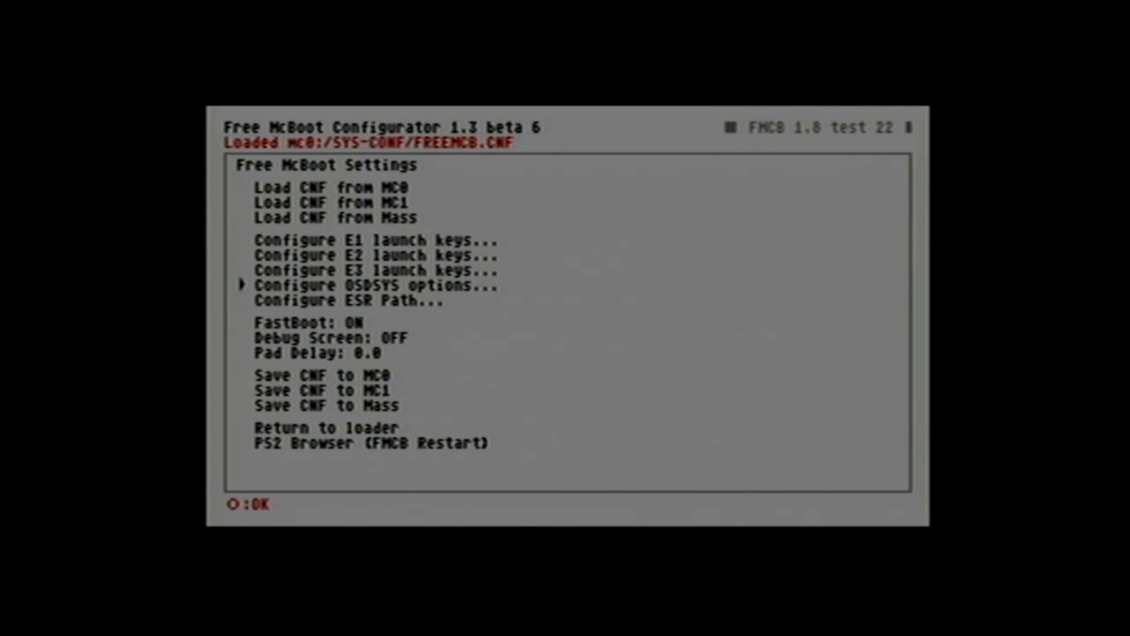
pyautogui.press('Return')
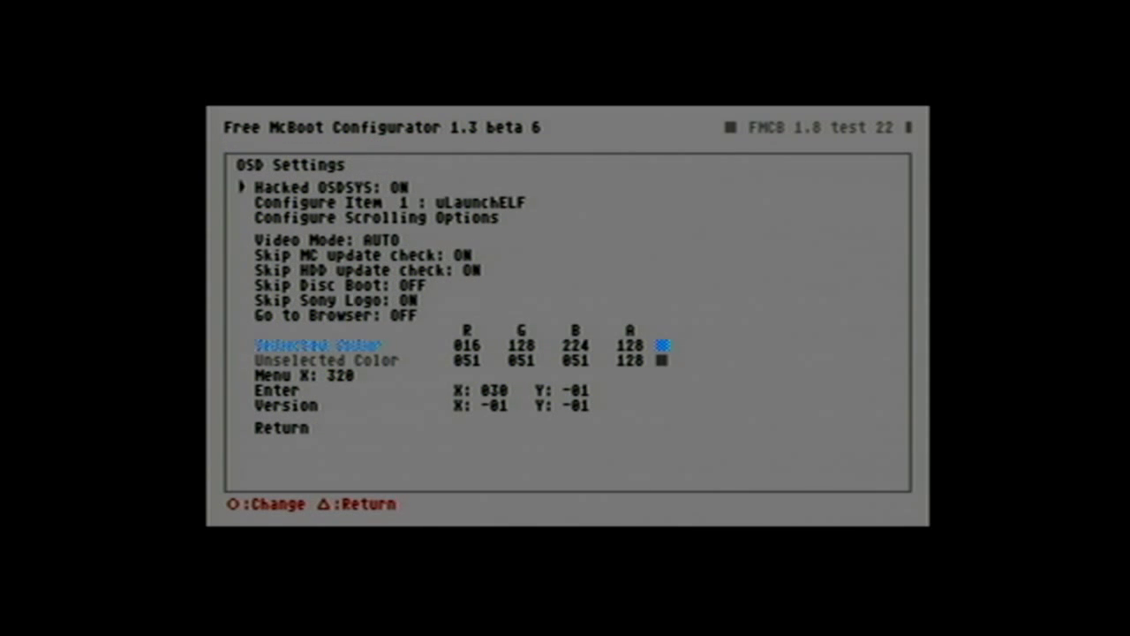
# Open the settings for the empty boot menu Item 3.
pyautogui.press('Down')
pyautogui.press('Right')
pyautogui.press('Right')
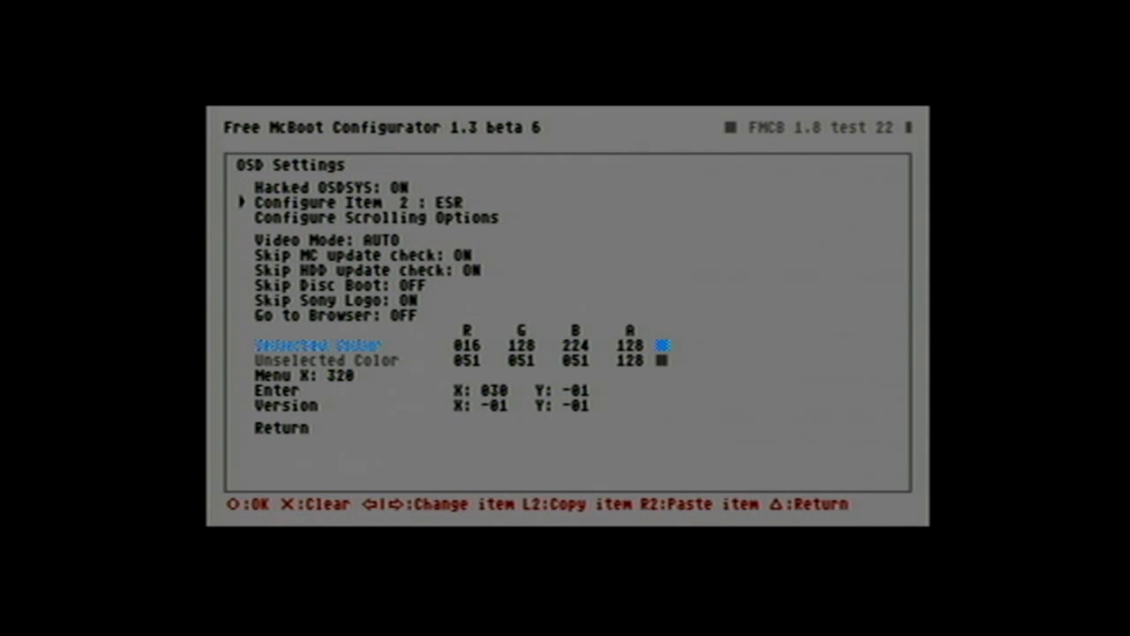
pyautogui.press('Right')
pyautogui.press('Left')
pyautogui.press('Down')
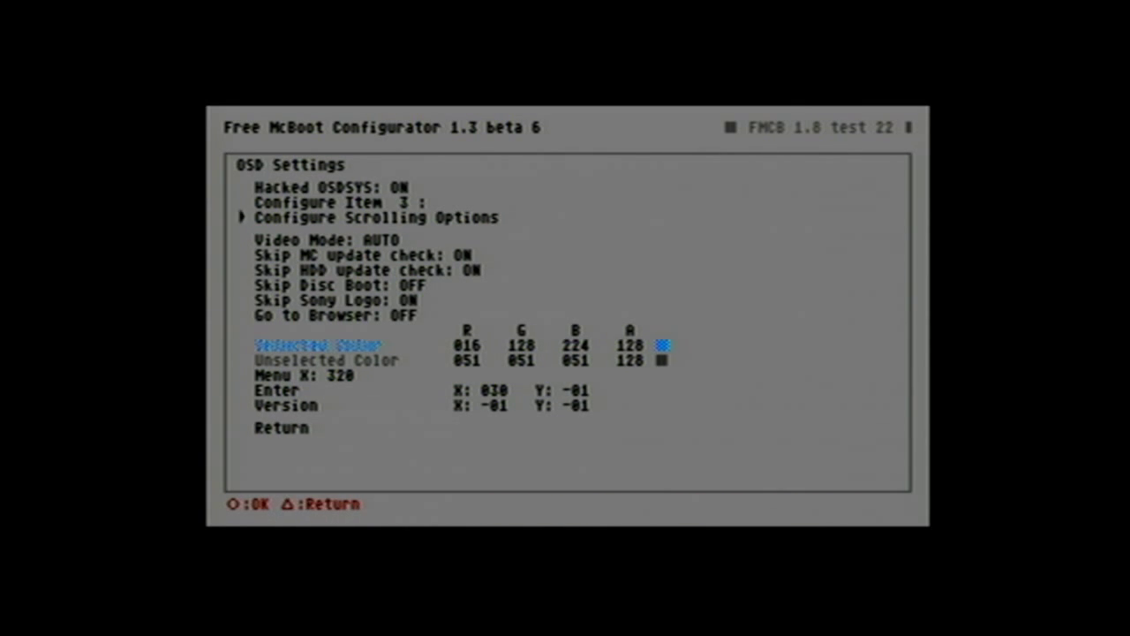
pyautogui.press('Up')
pyautogui.press('Return')
pyautogui.press('Escape')
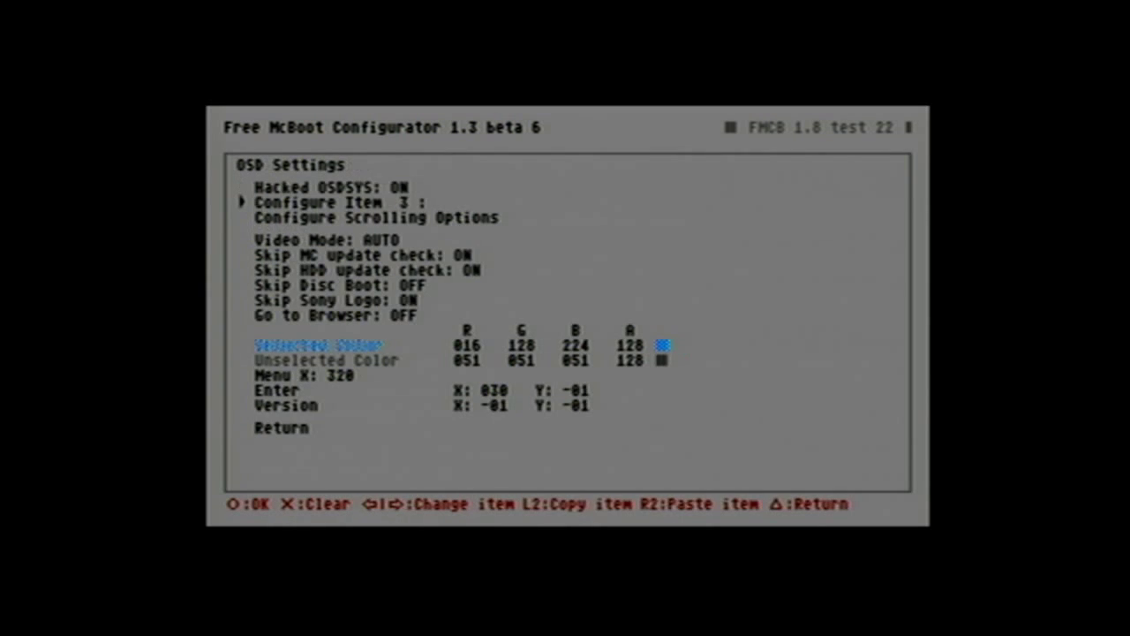
pyautogui.press('Return')
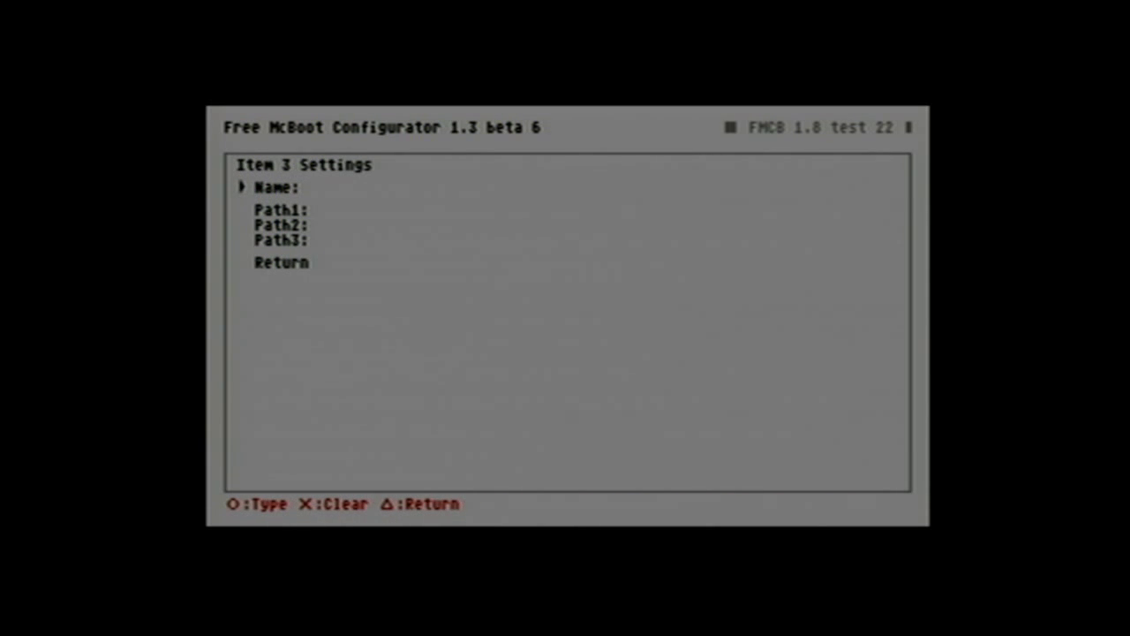
# Spell 'HDLoader' on the on-screen keyboard as Item 3's name and confirm it.
pyautogui.press('Return')
pyautogui.press('Down')
pyautogui.press('Right')
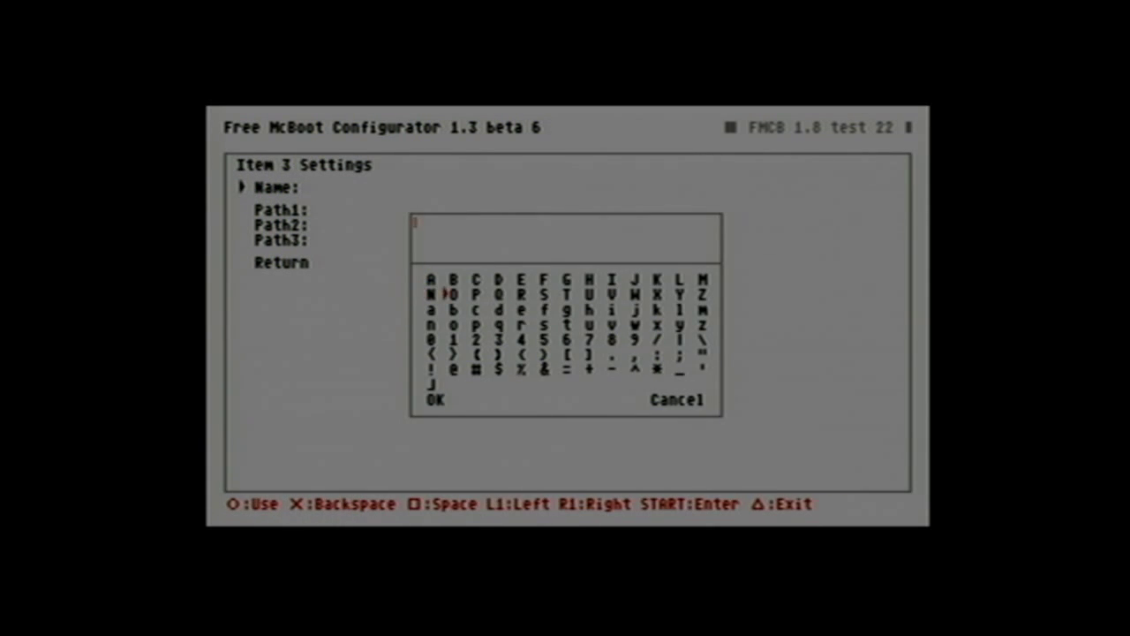
pyautogui.press('Right')
pyautogui.press('Right')
pyautogui.press('Right')
pyautogui.press('Right')
pyautogui.press('Right')
pyautogui.press('Right')
pyautogui.press('Up')
pyautogui.press('Return')
pyautogui.press('Left')
pyautogui.press('Left')
pyautogui.press('Left')
pyautogui.press('Left')
pyautogui.press('Return')
pyautogui.press('Down')
pyautogui.press('Right')
pyautogui.press('Right')
pyautogui.press('Right')
pyautogui.press('Right')
pyautogui.press('Right')
pyautogui.press('Right')
pyautogui.press('Right')
pyautogui.press('Right')
pyautogui.press('Up')
pyautogui.press('Return')
pyautogui.press('Down')
pyautogui.press('Left')
pyautogui.press('Left')
pyautogui.press('Left')
pyautogui.press('Left')
pyautogui.press('Left')
pyautogui.press('Left')
pyautogui.press('Left')
pyautogui.press('Left')
pyautogui.press('Left')
pyautogui.press('Left')
pyautogui.press('Down')
pyautogui.press('Return')
pyautogui.press('Left')
pyautogui.press('Up')
pyautogui.press('Return')
pyautogui.press('Right')
pyautogui.press('Right')
pyautogui.press('Right')
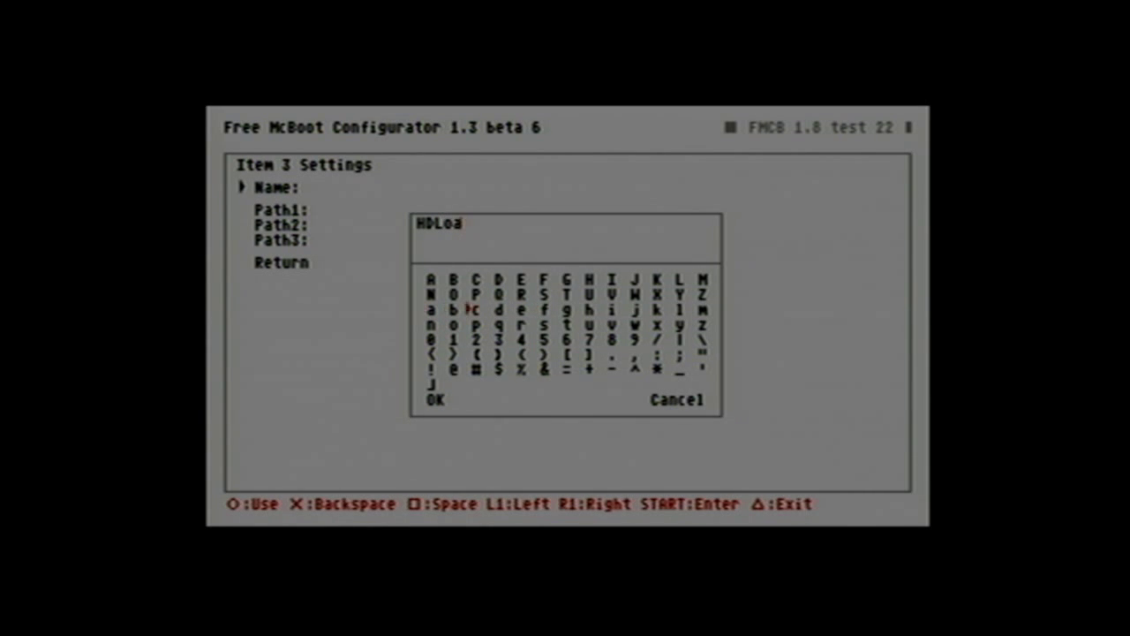
pyautogui.press('Return')
pyautogui.press('Right')
pyautogui.press('Return')
pyautogui.press('Down')
pyautogui.press('Return')
pyautogui.press('Down')
pyautogui.press('Down')
pyautogui.press('Down')
pyautogui.press('Down')
pyautogui.press('Return')
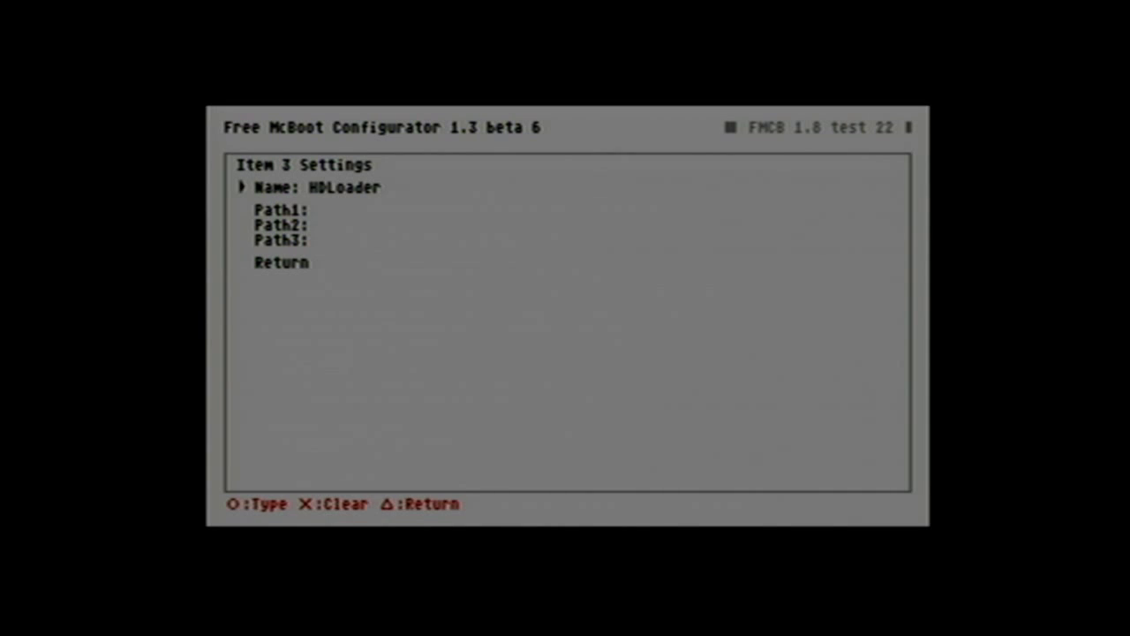
pyautogui.press('Down')
# Set Path1 of Item 3 to mc0:/BOOT/HDLOADER.ELF.
pyautogui.press('Return')
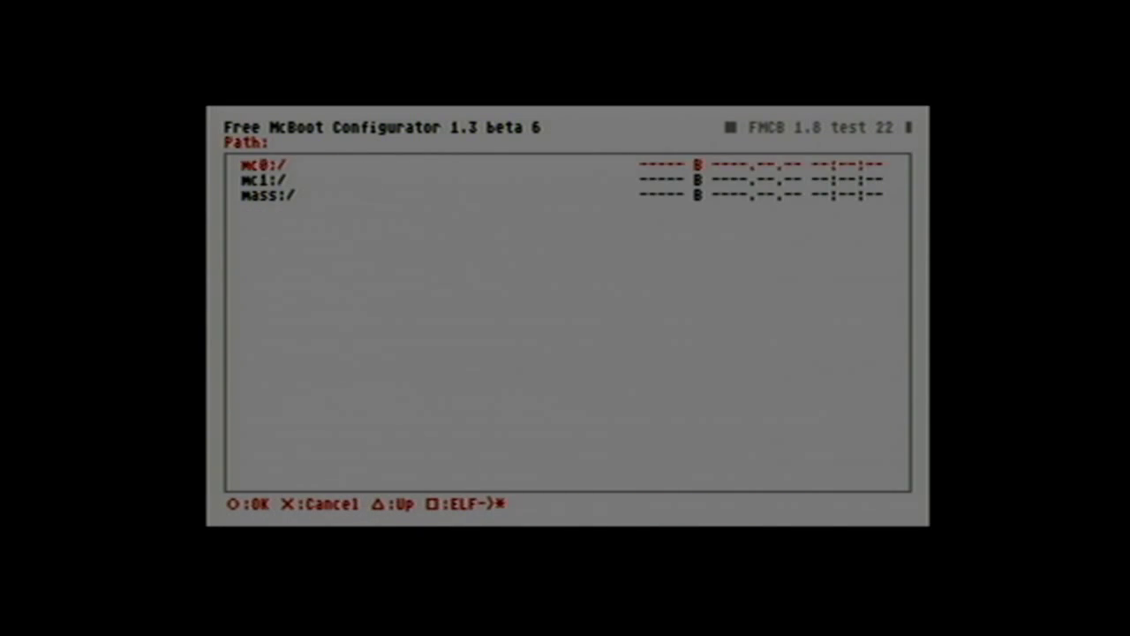
pyautogui.press('Return')
pyautogui.press('Down')
pyautogui.press('Down')
pyautogui.press('Down')
pyautogui.press('Down')
pyautogui.press('Down')
pyautogui.press('Down')
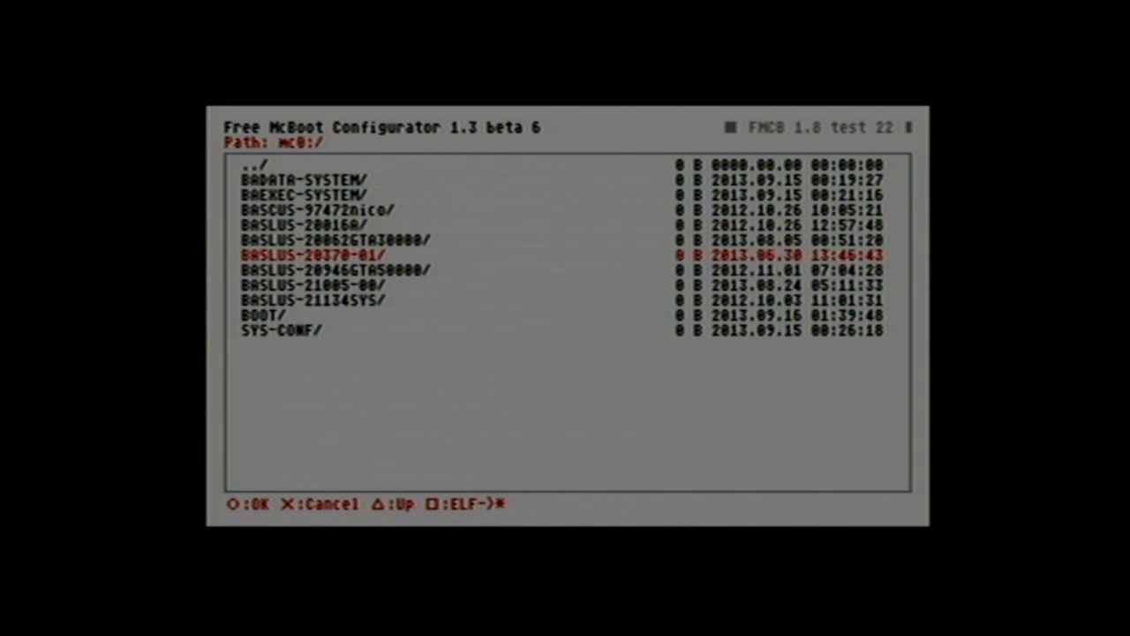
pyautogui.press('Down')
pyautogui.press('Down')
pyautogui.press('Down')
pyautogui.press('Down')
pyautogui.press('Return')
pyautogui.press('Down')
pyautogui.press('Down')
pyautogui.press('Down')
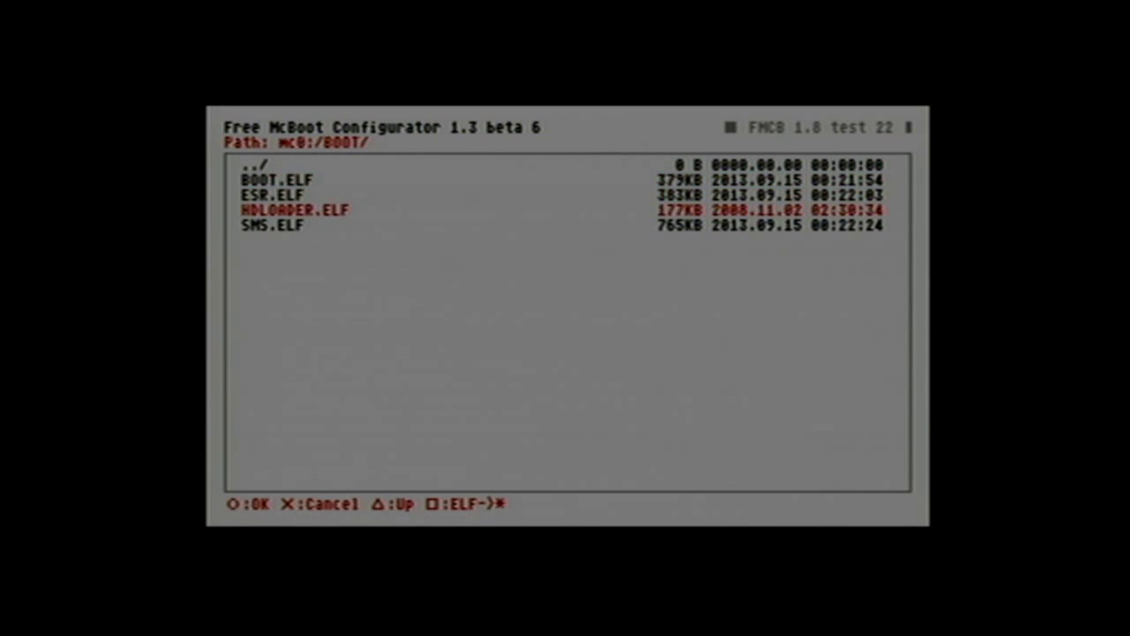
pyautogui.press('Return')
# Leave Path2 empty by cancelling its file browser, then return to OSD Settings.
pyautogui.press('Down')
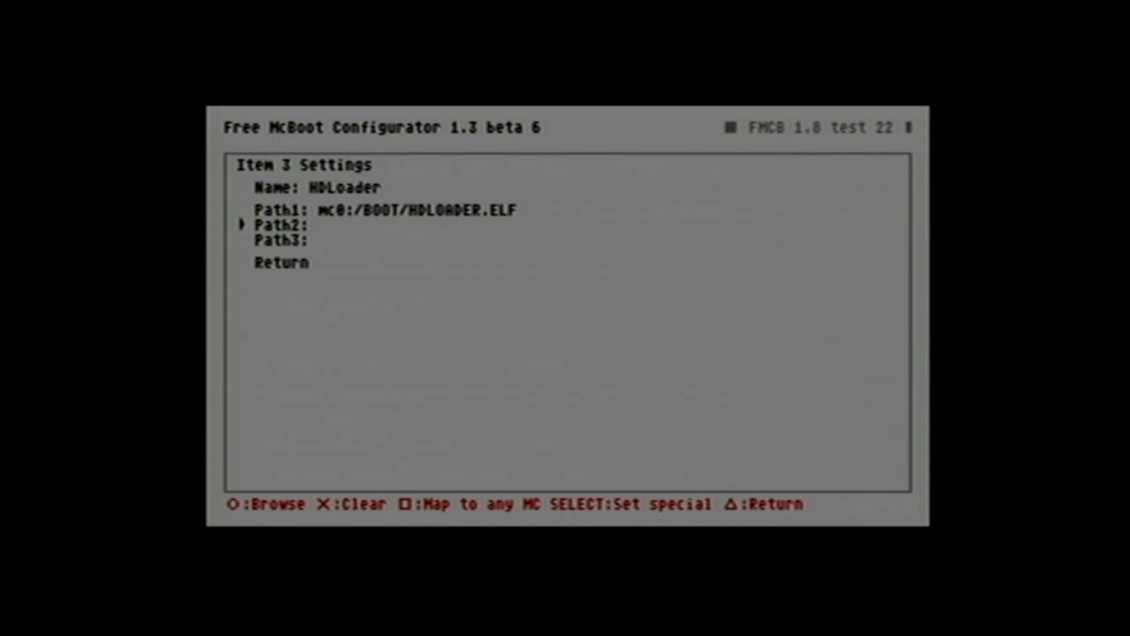
pyautogui.press('Down')
pyautogui.press('Up')
pyautogui.press('Return')
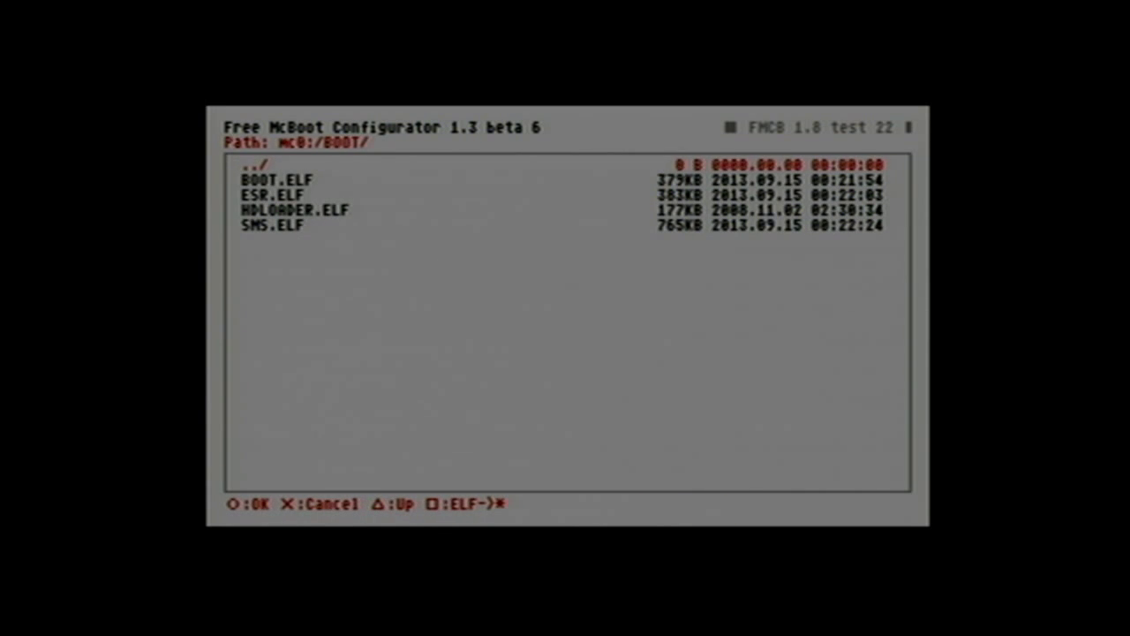
pyautogui.press('BackSpace')
pyautogui.press('Return')
pyautogui.press('Down')
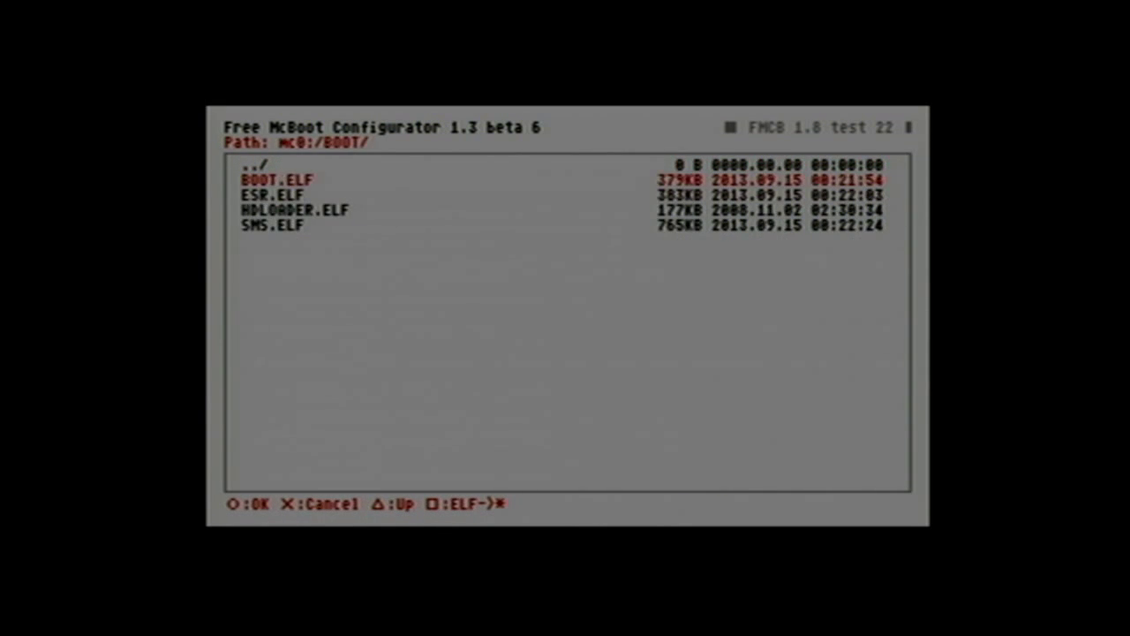
pyautogui.press('Escape')
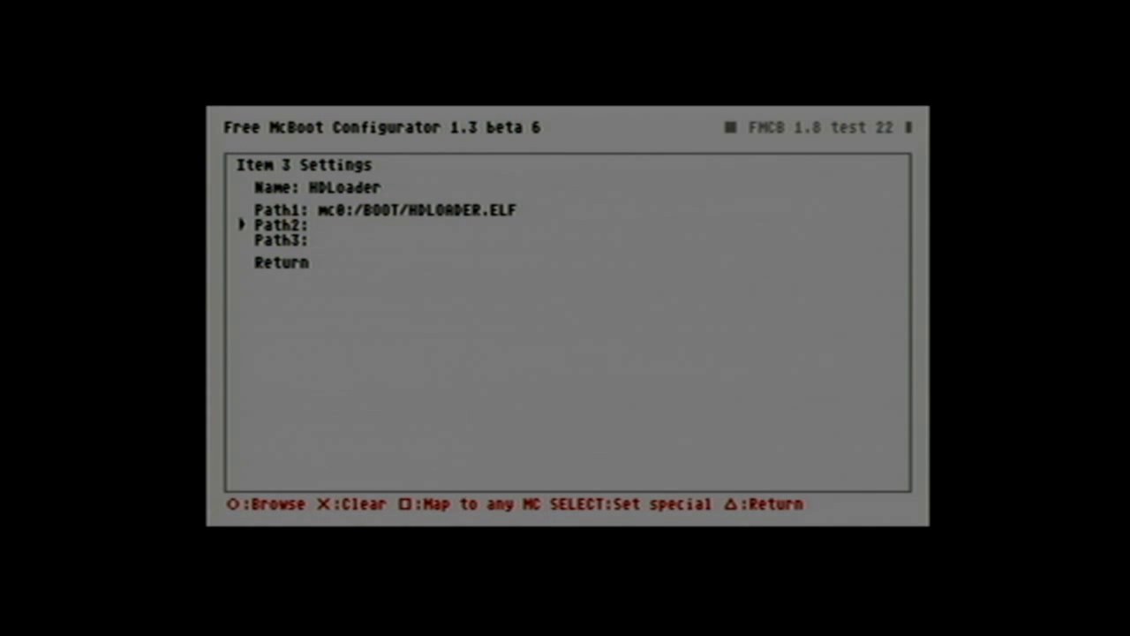
pyautogui.press('Down')
pyautogui.press('Up')
pyautogui.press('Down')
pyautogui.press('Down')
pyautogui.press('Return')
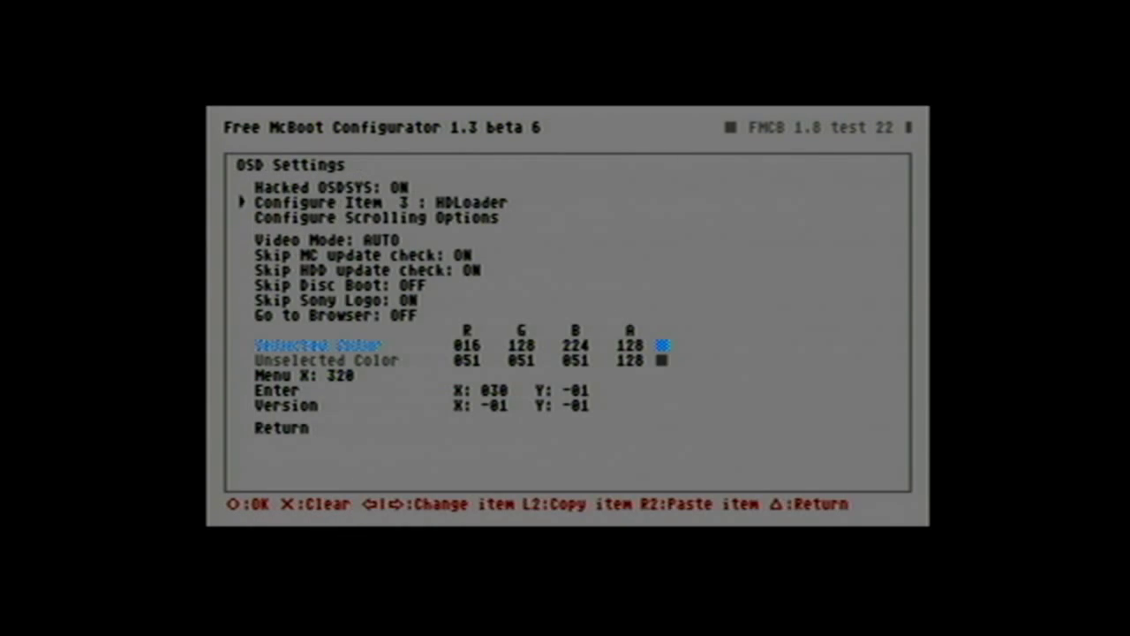
pyautogui.press('Up')
pyautogui.press('Up')
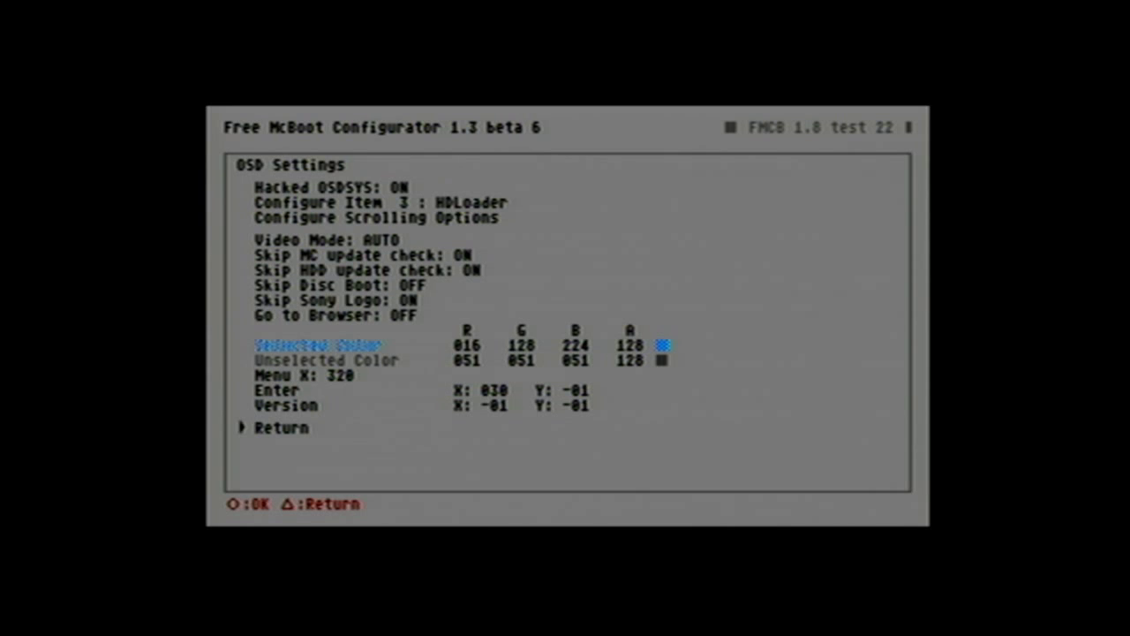
# Choose Save CNF to MC0 on the main Free McBoot Settings page.
pyautogui.press('Return')
pyautogui.press('Down')
pyautogui.press('Down')
pyautogui.press('Down')
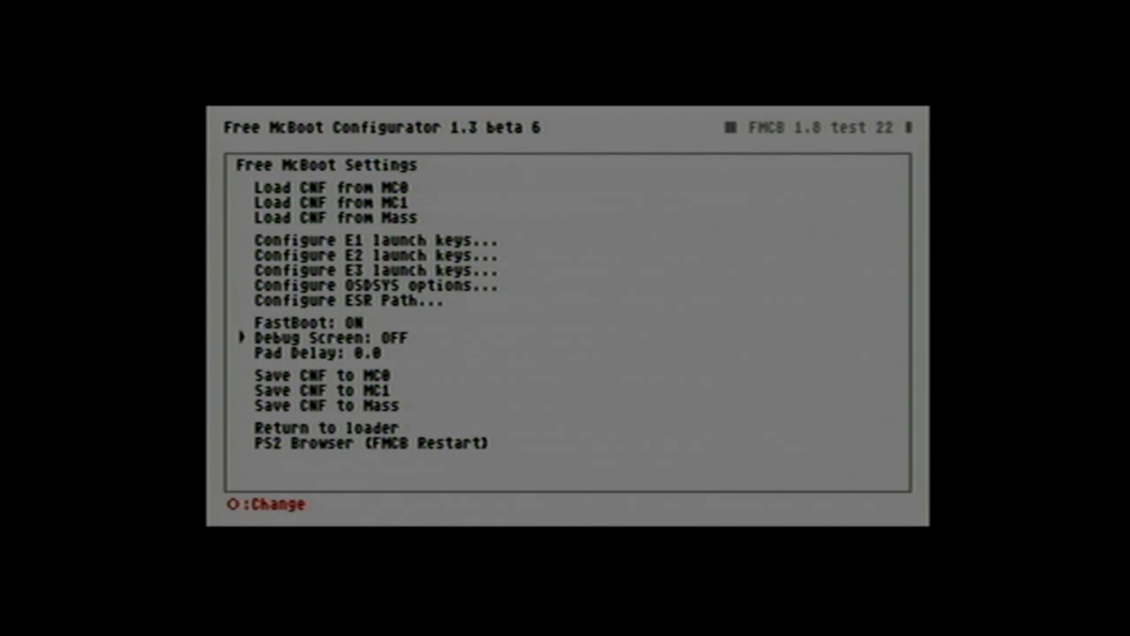
pyautogui.press('Down')
pyautogui.press('Down')
pyautogui.press('Down')
pyautogui.press('Up')
pyautogui.press('Down')
pyautogui.press('Down')
pyautogui.press('Up')
pyautogui.press('Up')
pyautogui.press('Return')
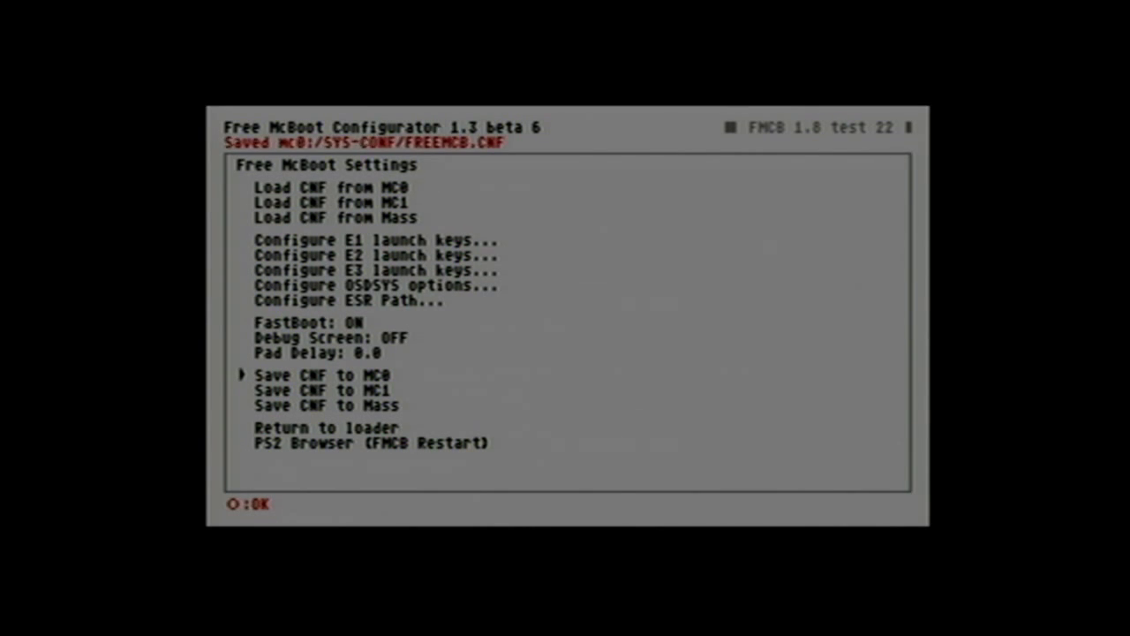
pyautogui.press('Down')
pyautogui.press('Down')
pyautogui.press('Down')
pyautogui.press('Down')
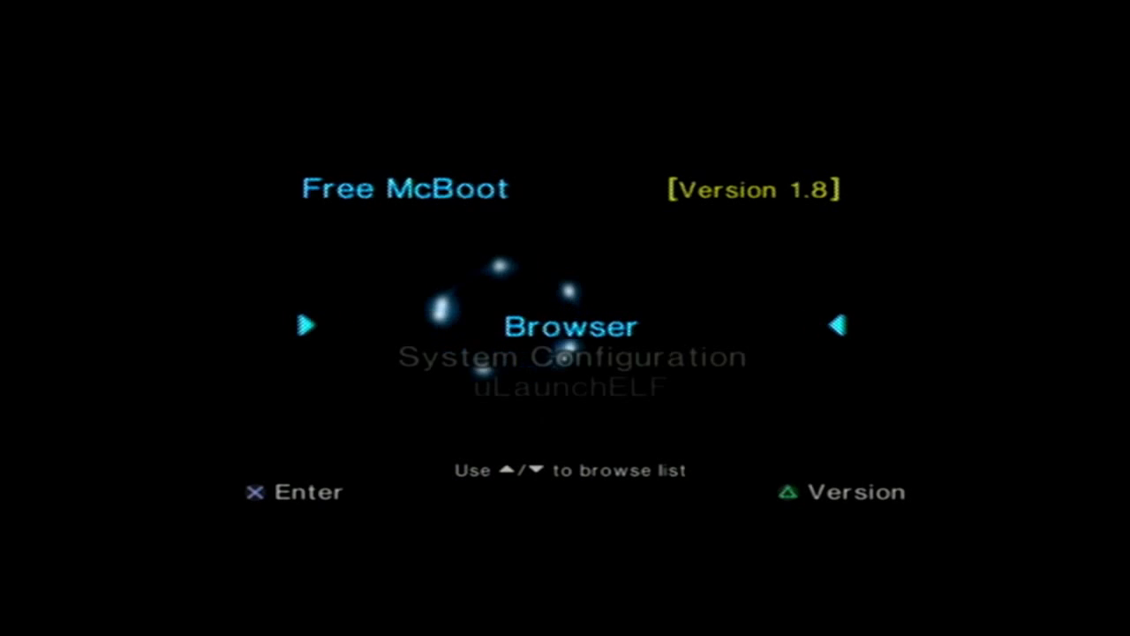
# Highlight the new HDLoader entry in the OSDSYS boot menu.
pyautogui.press('Down')
pyautogui.press('Down')
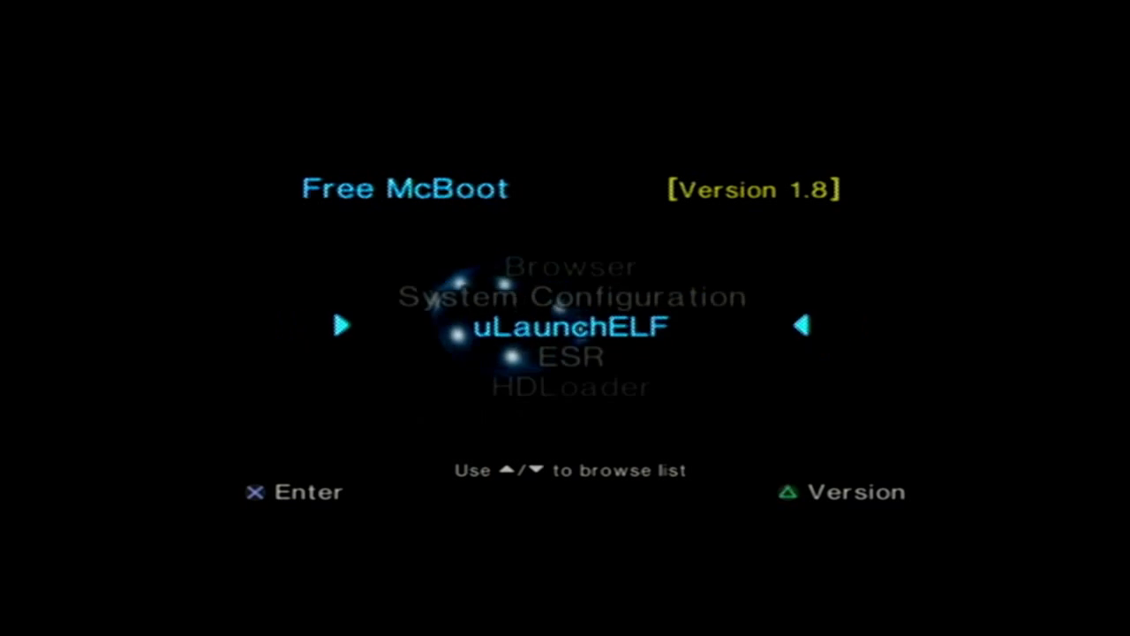
pyautogui.press('Down')
pyautogui.press('Down')
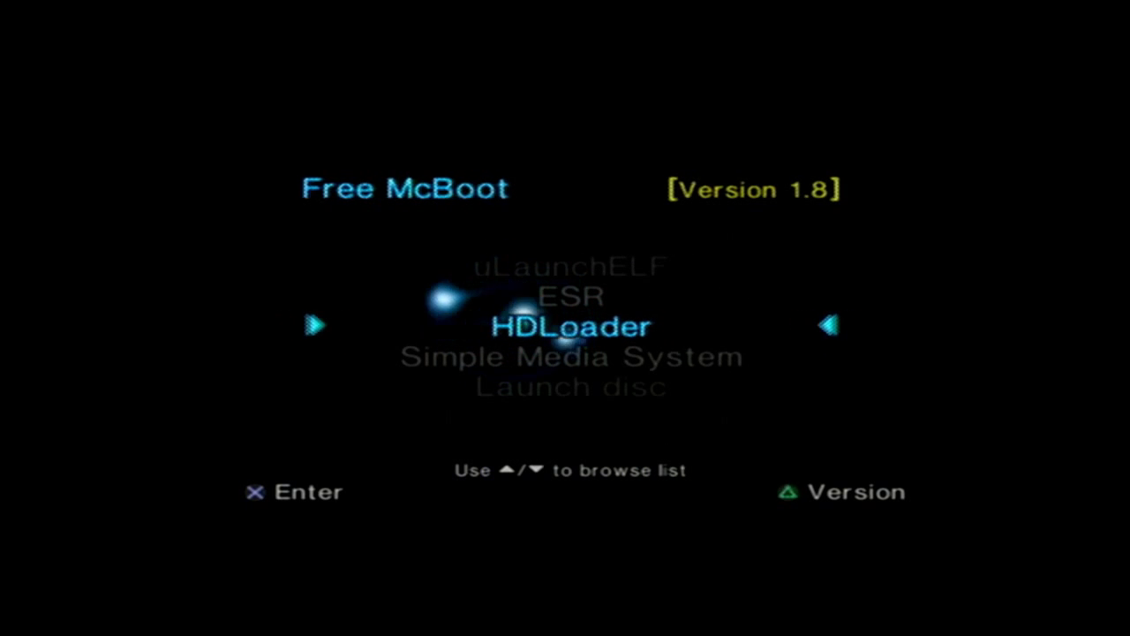
pyautogui.press('Up')
pyautogui.press('Down')
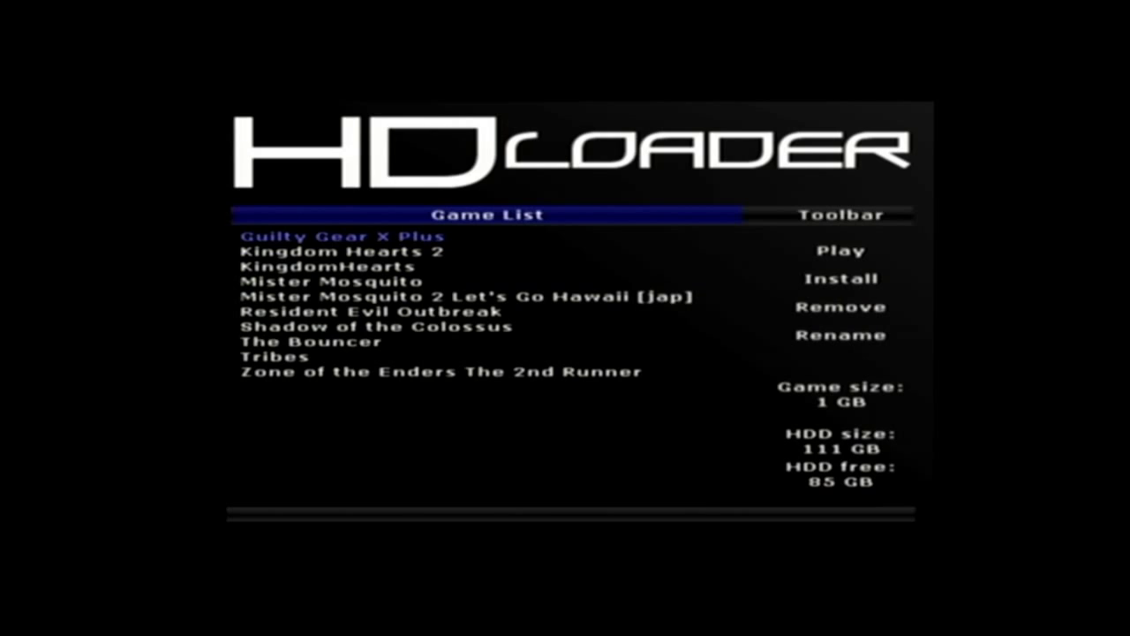
# Browse the HDLoader game list between Shadow of the Colossus, The Bouncer and the last title.
pyautogui.press('Down')
pyautogui.press('Down')
pyautogui.press('Down')
pyautogui.press('Down')
pyautogui.press('Down')
pyautogui.press('Down')
pyautogui.press('Down')
pyautogui.press('Down')
pyautogui.press('Down')
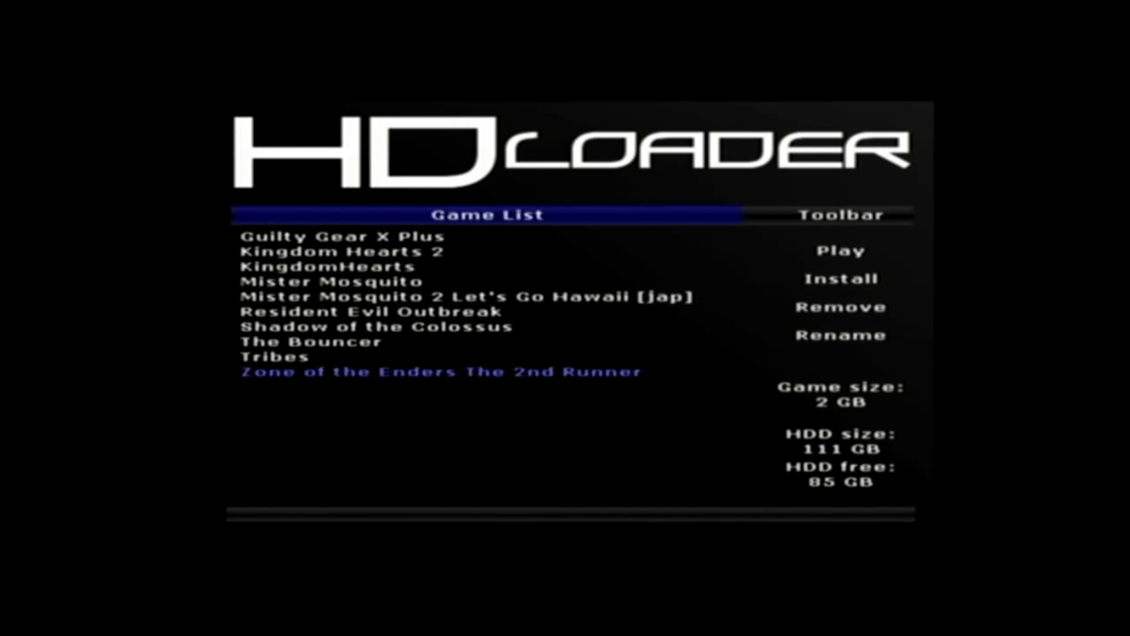
pyautogui.press('Up')
pyautogui.press('Up')
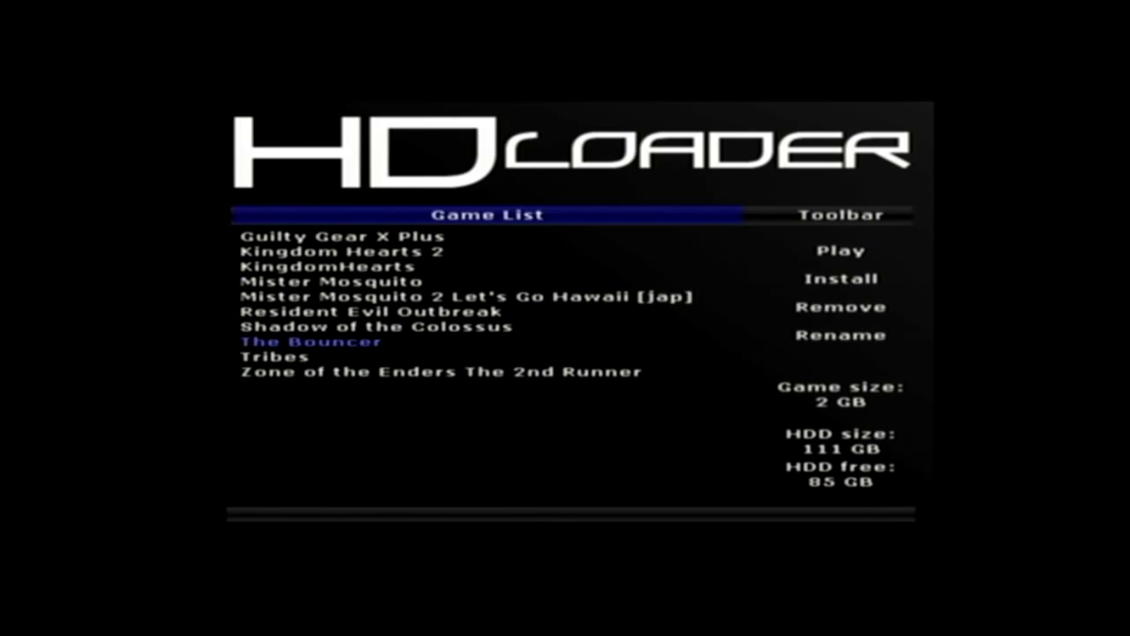
pyautogui.press('Up')
pyautogui.press('Down')
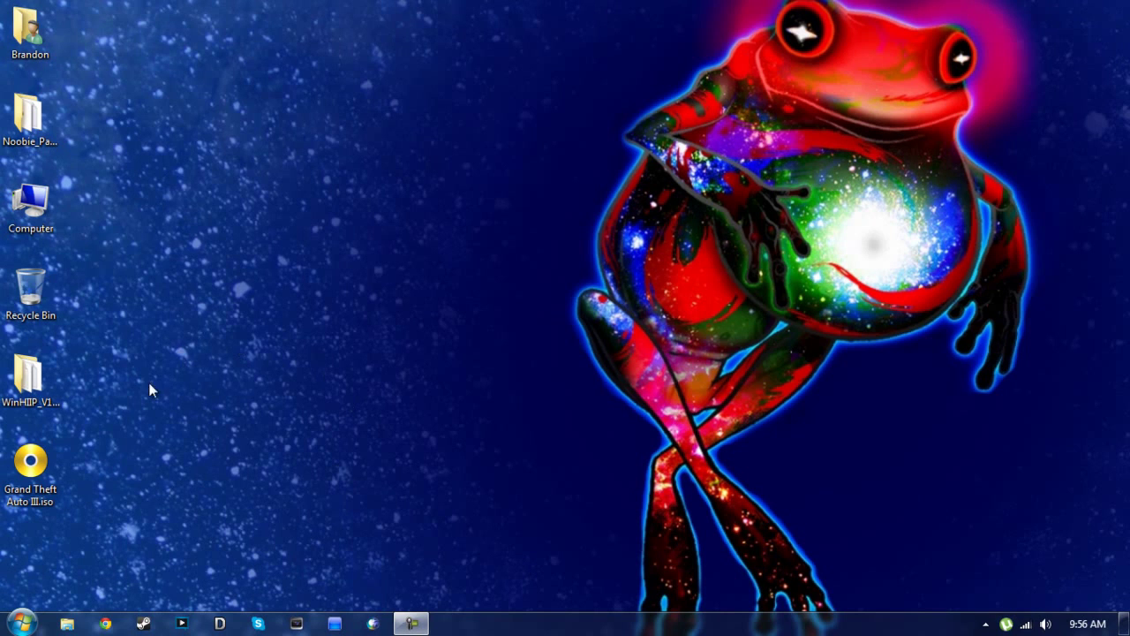
# Run WinHIIP.exe from the WinHIIP_V1.7.6 folder as administrator.
pyautogui.click(14, 396)
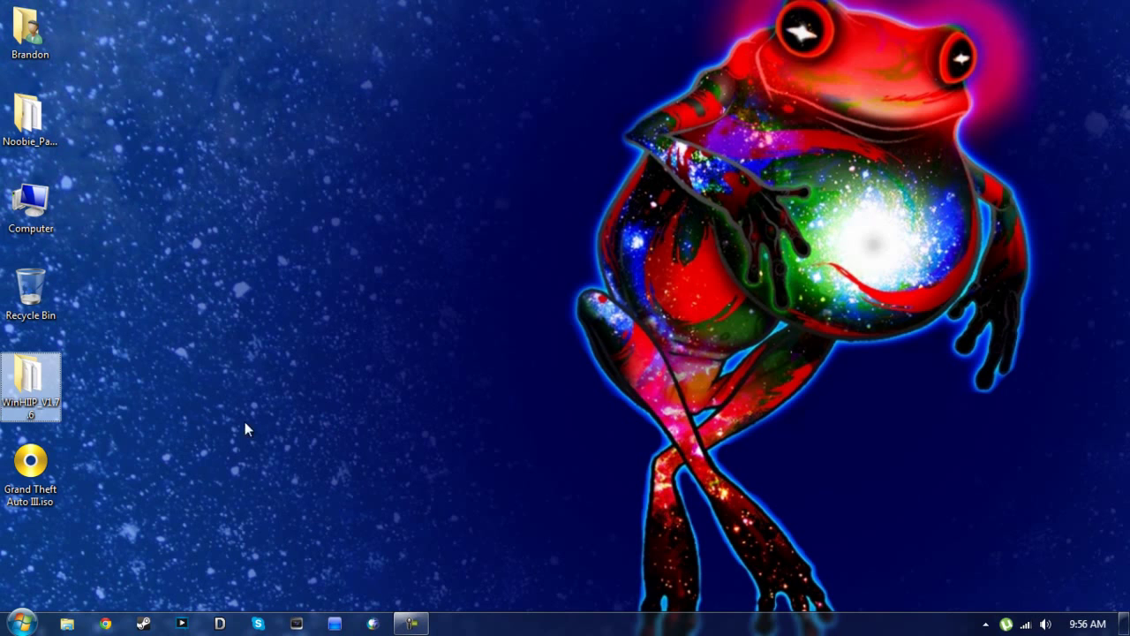
pyautogui.doubleClick(31, 377)
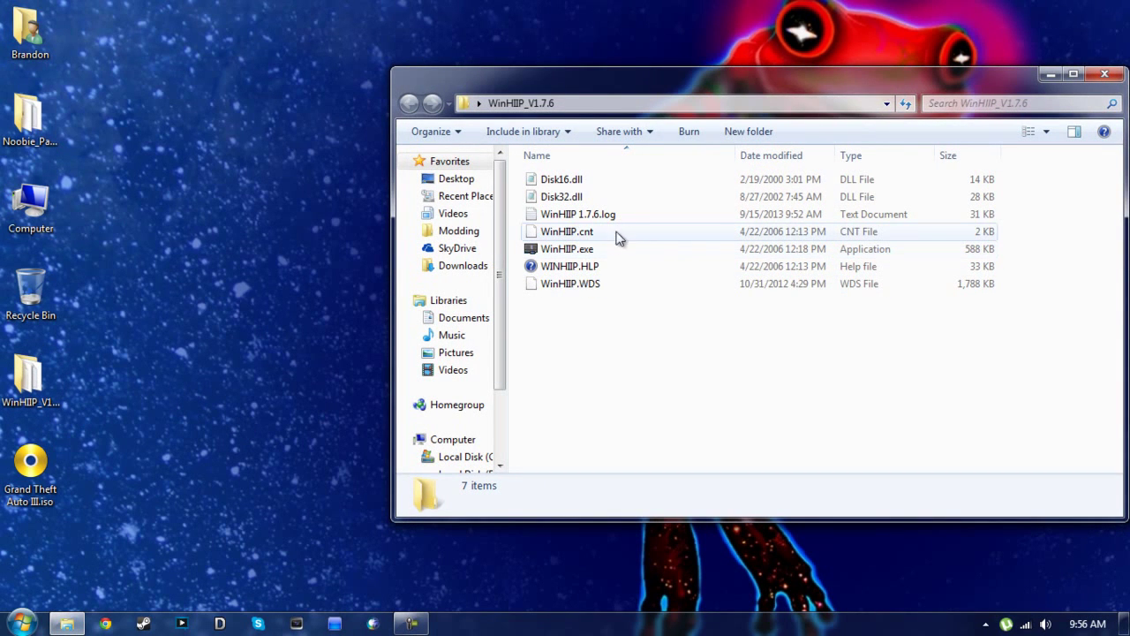
pyautogui.rightClick(579, 252)
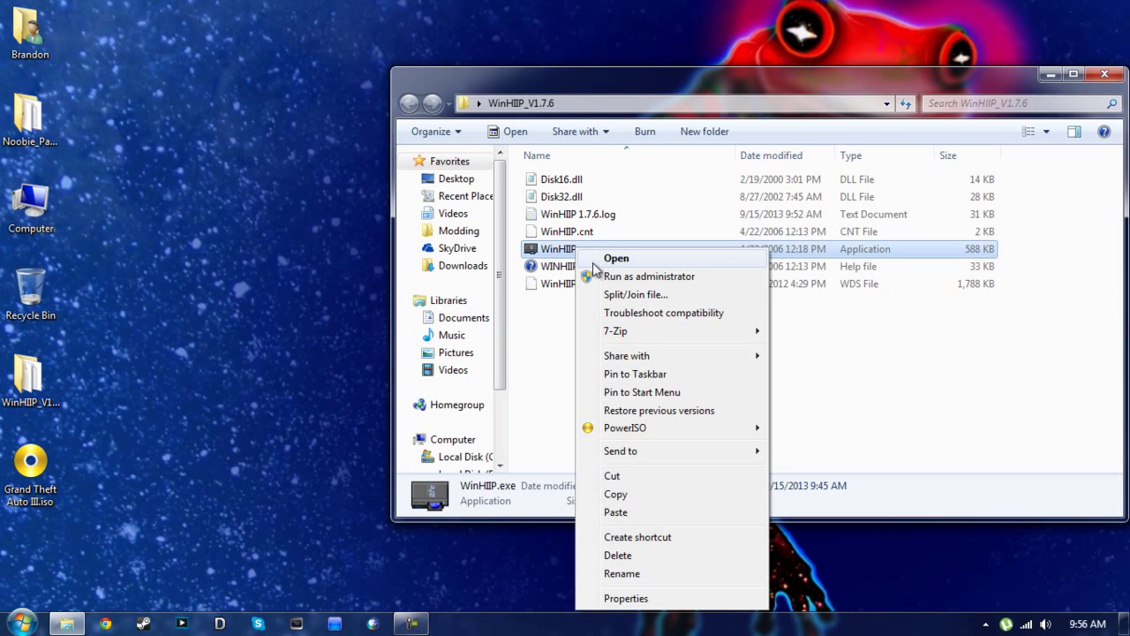
pyautogui.click(606, 277)
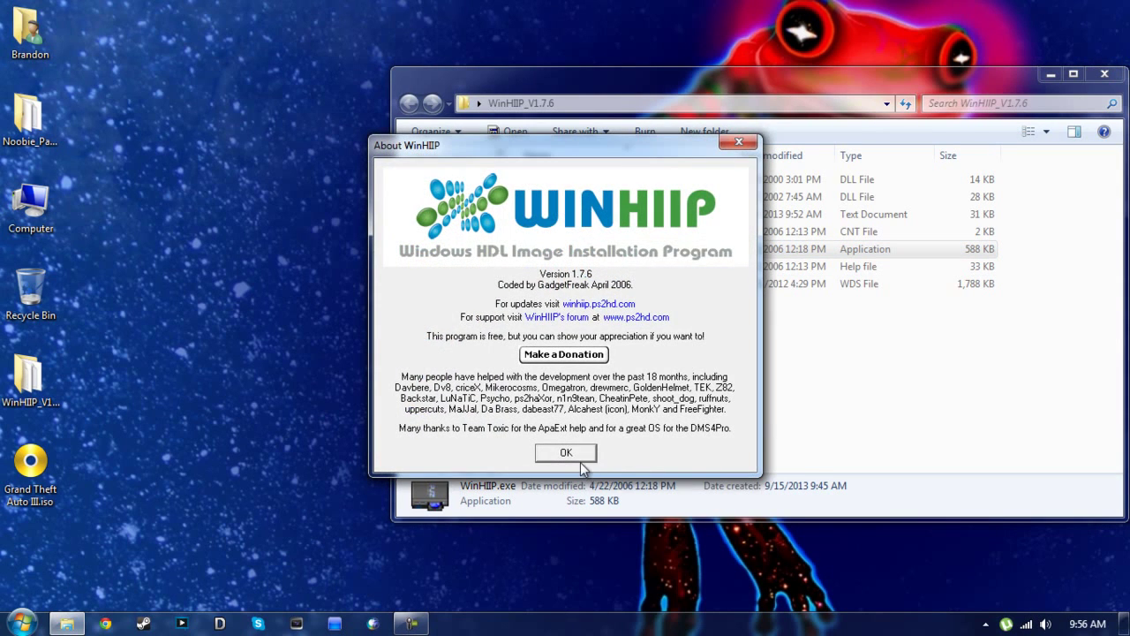
# Dismiss WinHIIP's About box, close the Explorer window and list the available drives.
pyautogui.click(566, 440)
pyautogui.click(1104, 74)
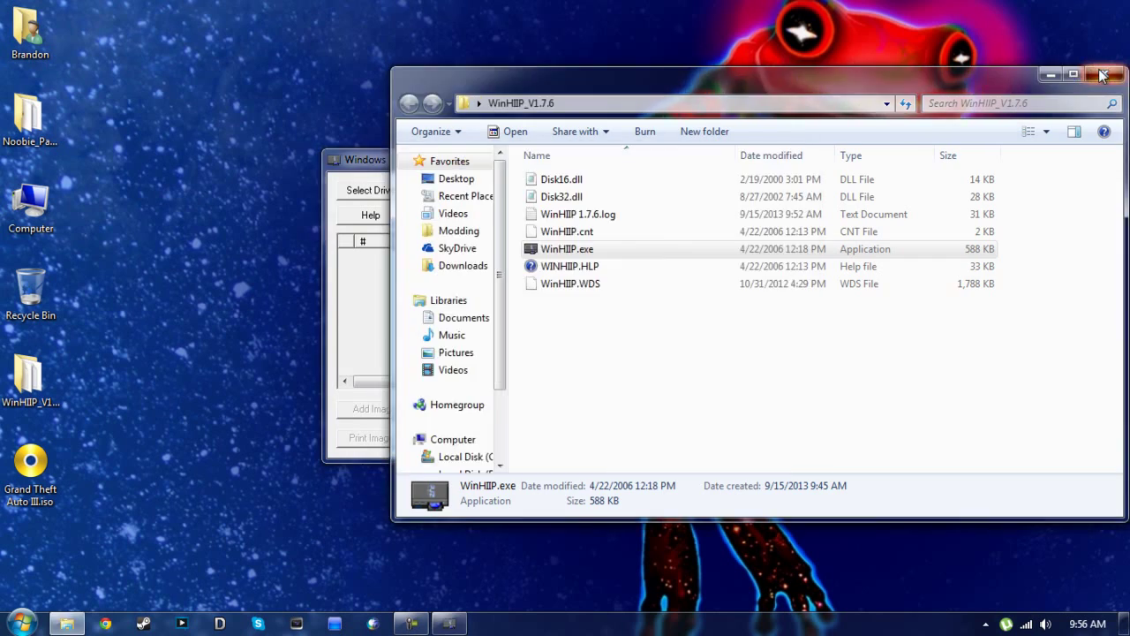
pyautogui.click(375, 193)
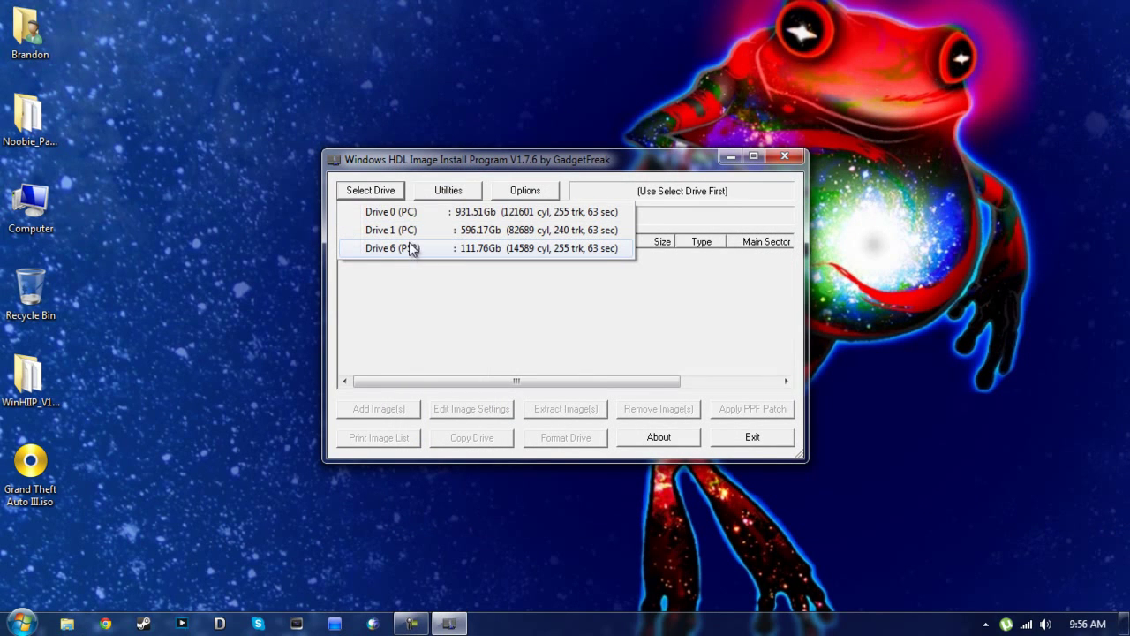
# Load Drive 6 (PS2) with its ten games and bring up the Add Image File(s) dialog.
pyautogui.click(415, 248)
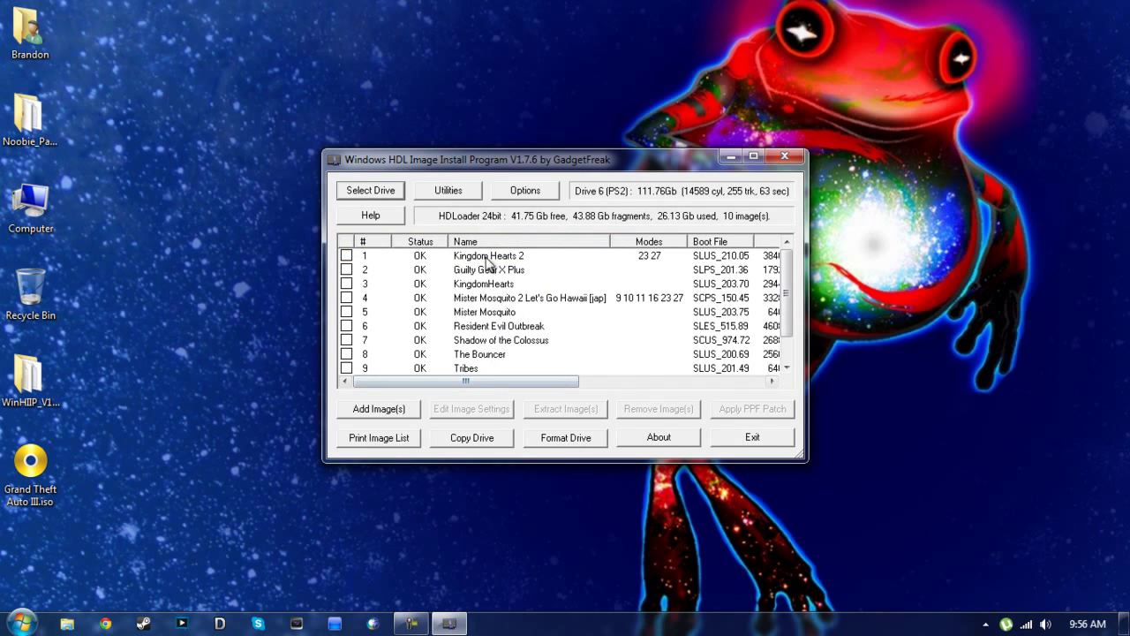
pyautogui.moveTo(786, 272); pyautogui.dragTo(766, 237)
pyautogui.click(368, 411)
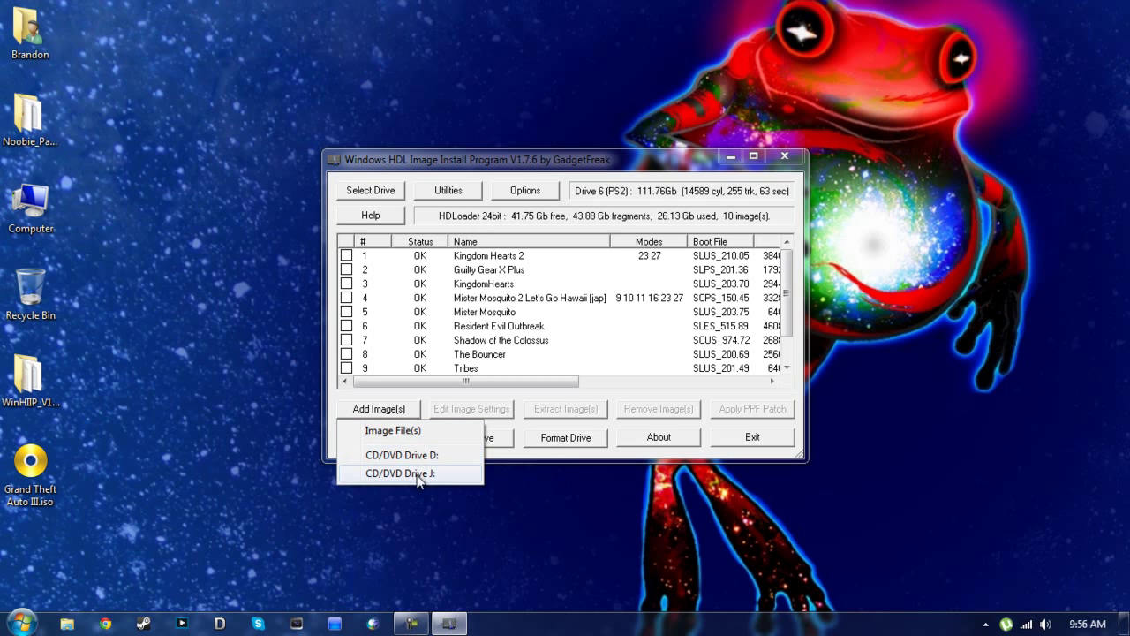
pyautogui.click(388, 432)
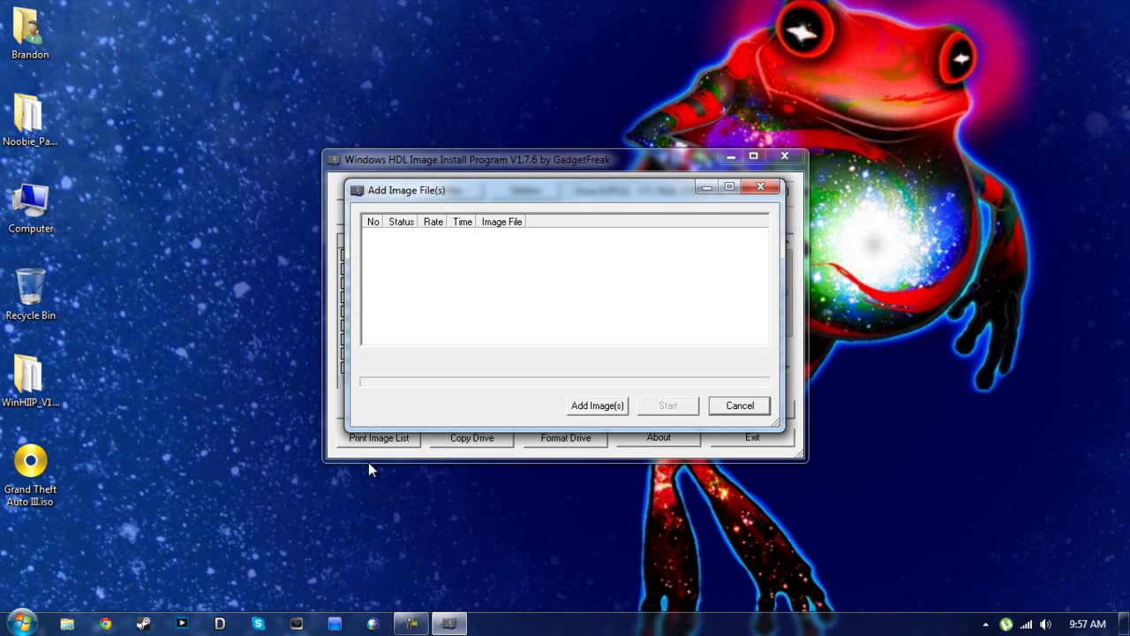
# Queue Grand Theft Auto III.iso from the Desktop for installation.
pyautogui.click(611, 407)
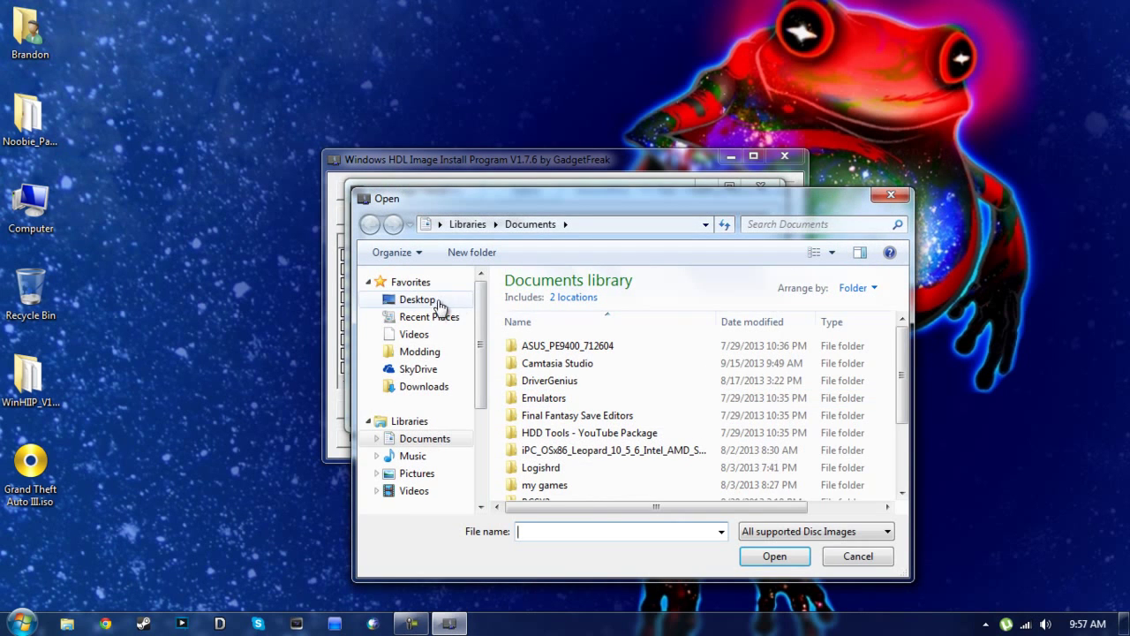
pyautogui.click(416, 299)
pyautogui.scroll(-3, 810, 415)
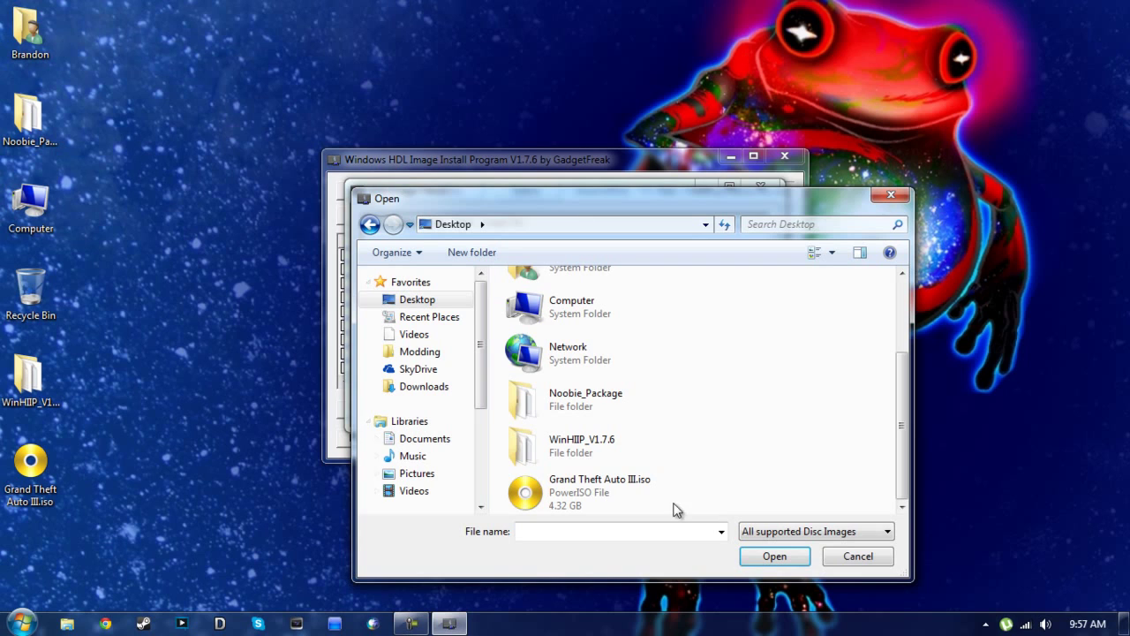
pyautogui.doubleClick(580, 490)
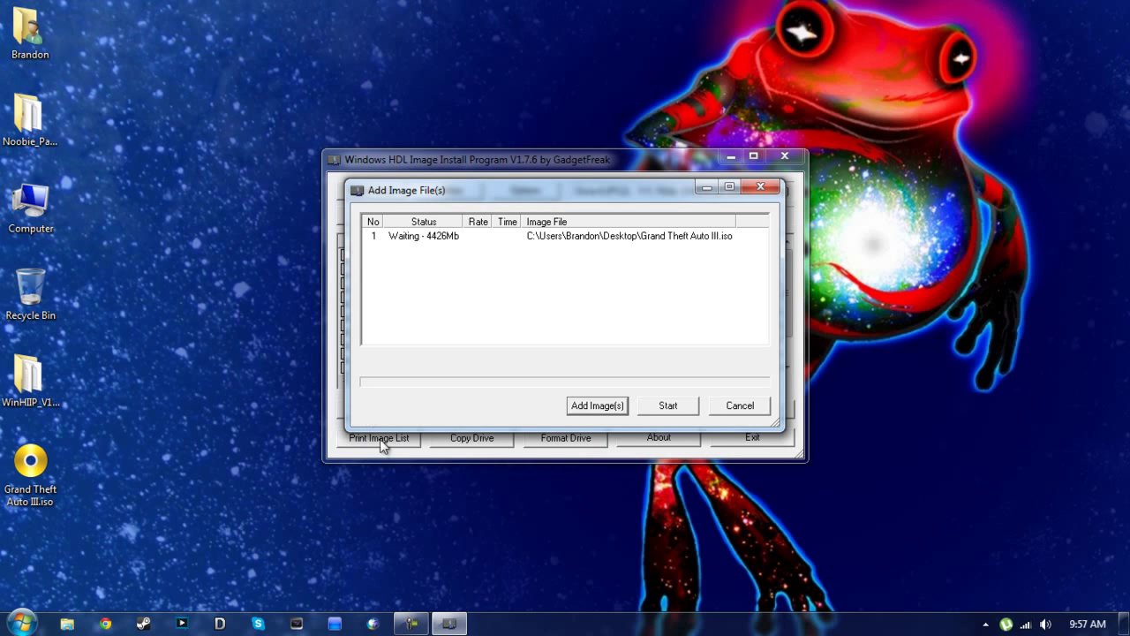
# Install the queued image under the Grand Theft Auto III menu name.
pyautogui.click(673, 409)
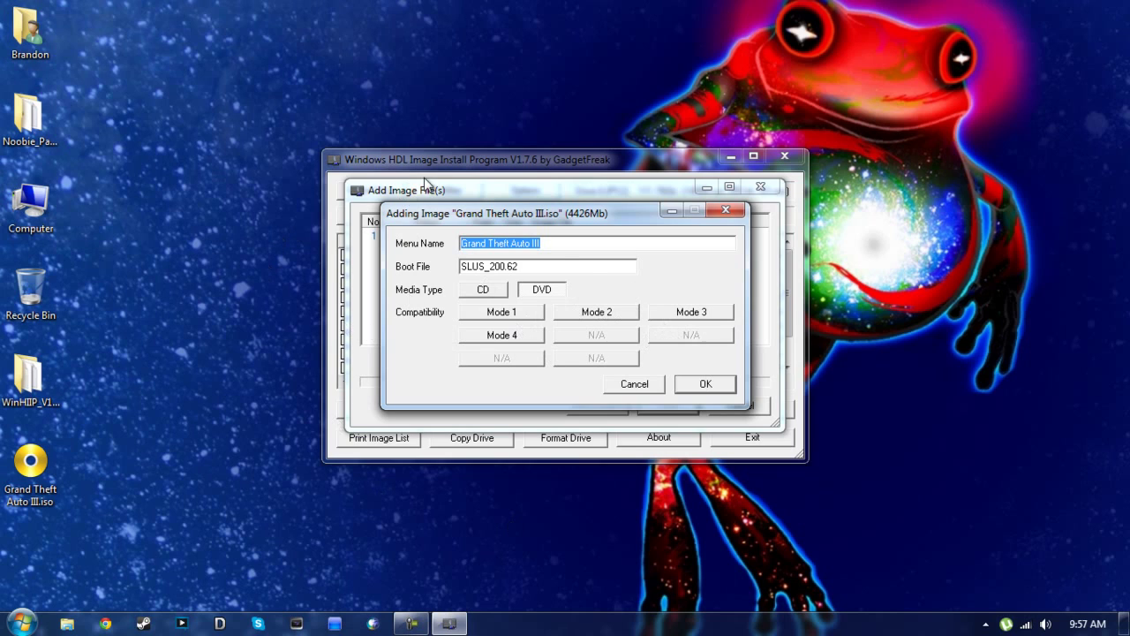
pyautogui.click(702, 386)
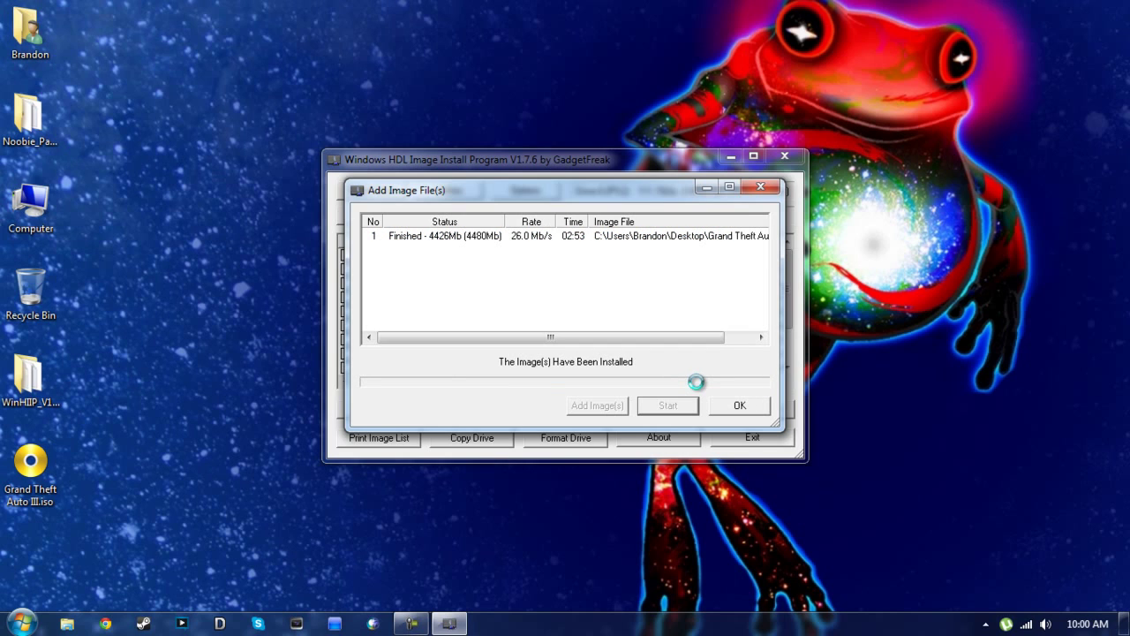
pyautogui.press('Return')
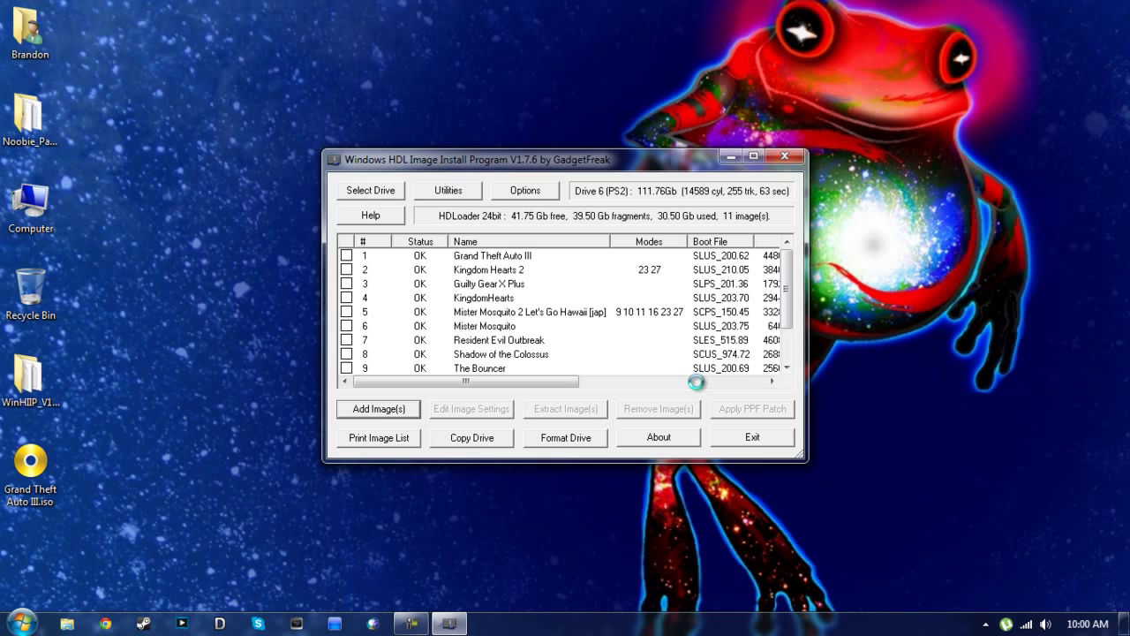
# Run Utilities > Scan / Repair PS2 Drive on Drive 6 (PS2) and save the repaired structure.
pyautogui.hotkey('alt', 'u')
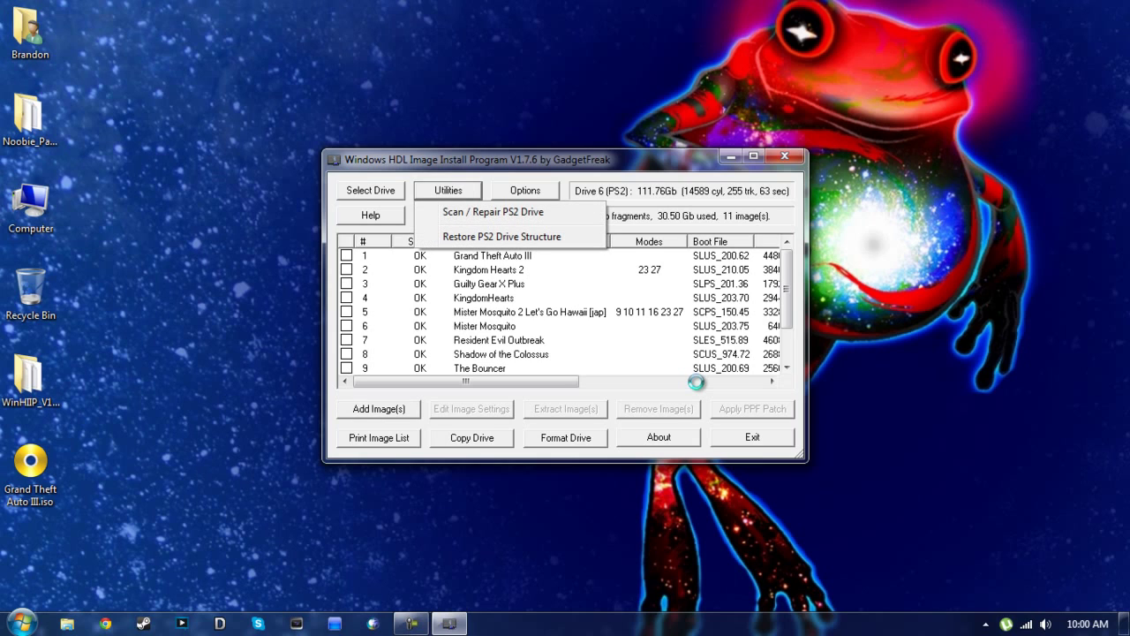
pyautogui.press('Down')
pyautogui.press('Return')
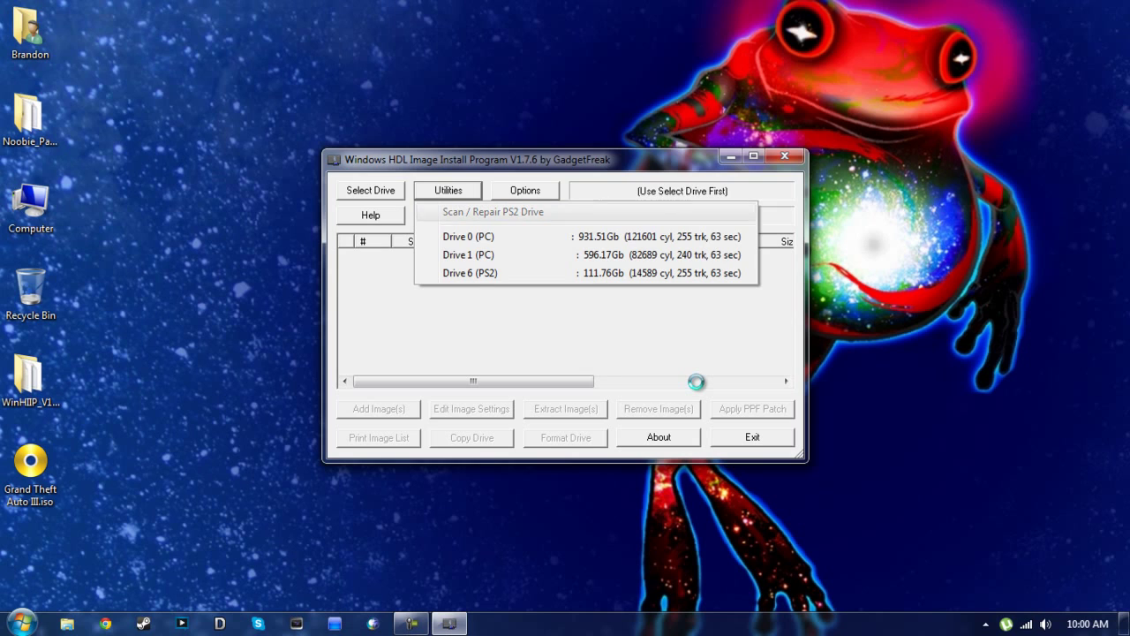
pyautogui.press('Down')
pyautogui.press('Down')
pyautogui.press('Return')
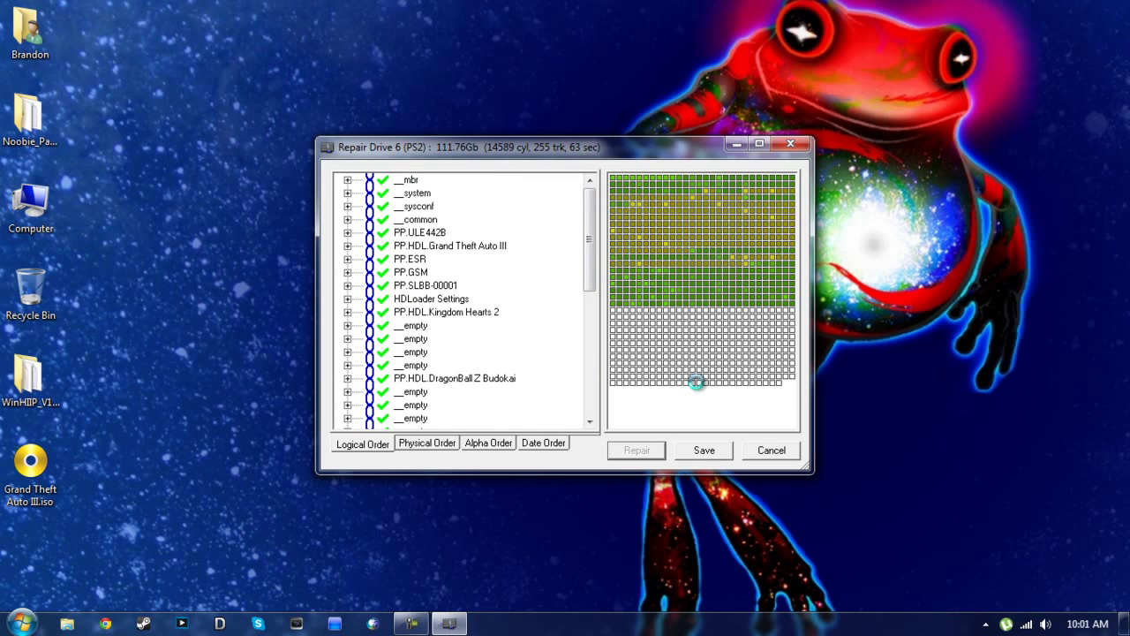
pyautogui.press('Return')
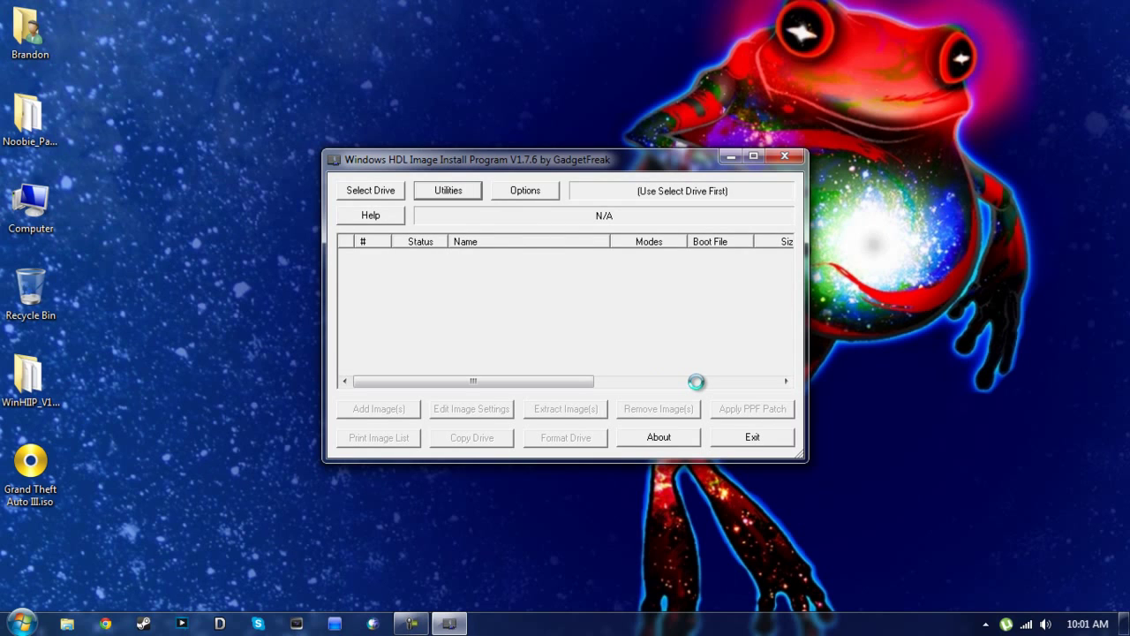
# Reopen Drive 6 (PS2) and scroll its list to confirm 14 games including Grand Theft Auto III.
pyautogui.click(371, 189)
pyautogui.press('Return')
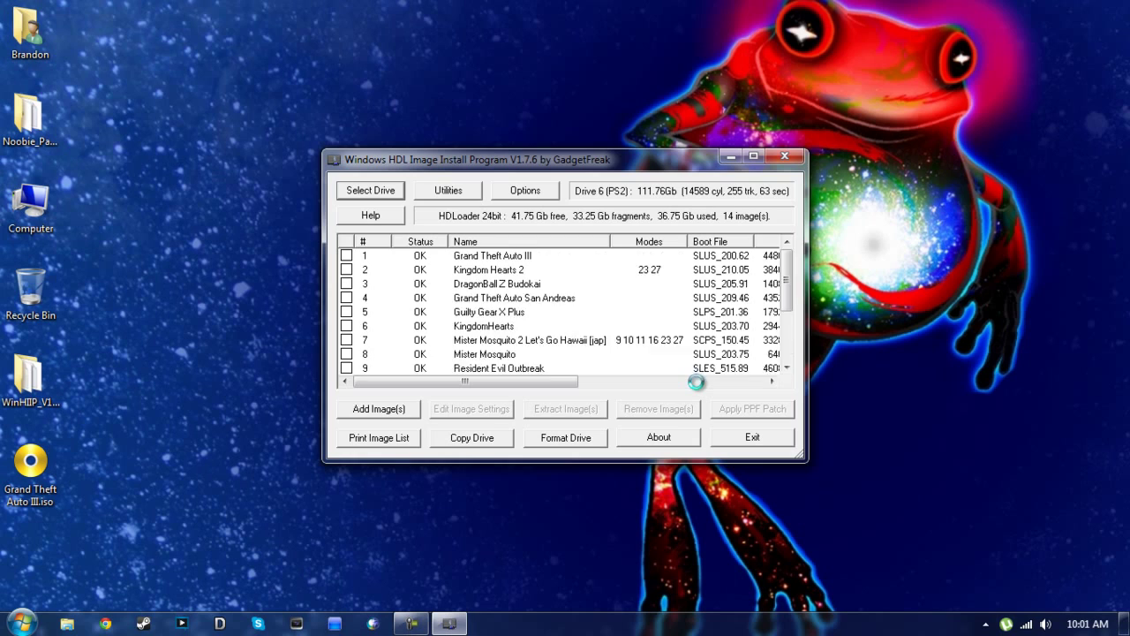
pyautogui.scroll(-2, 696, 381)
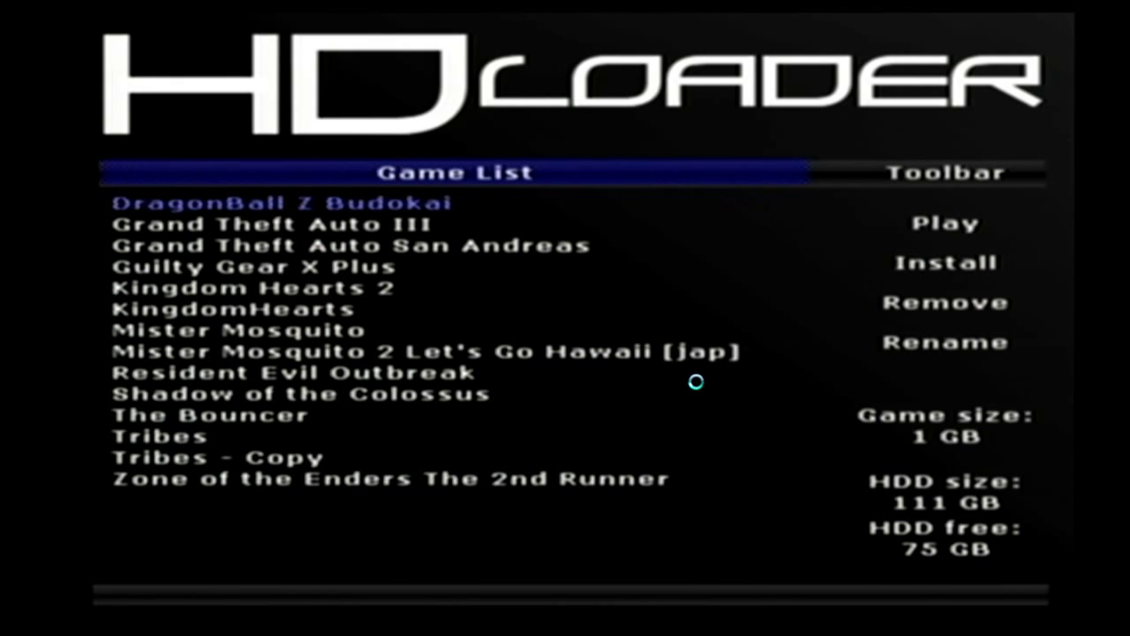
# Highlight the 4 GB Grand Theft Auto III entry in HDLoader's game list.
pyautogui.press('Down')
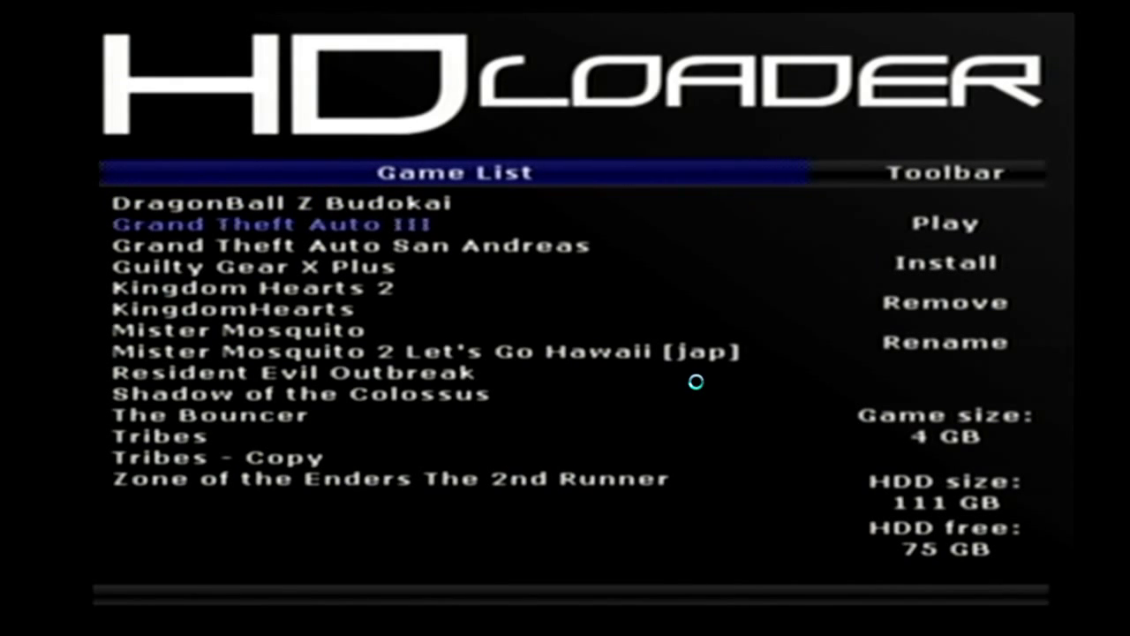